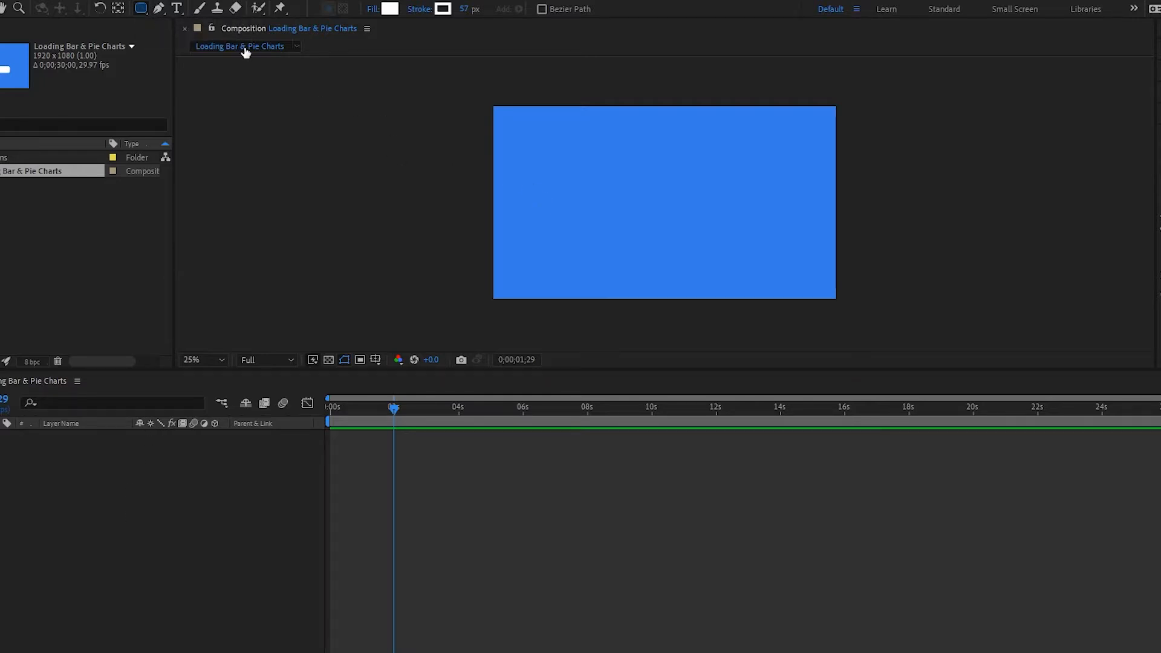
Draw a wide white rounded rectangle across the middle of the composition as the loading bar background, leaving its layer deselected
mouse_move(551, 191)
left_mouse_down()
mouse_move(614, 218)
mouse_move(771, 216)
left_mouse_up()
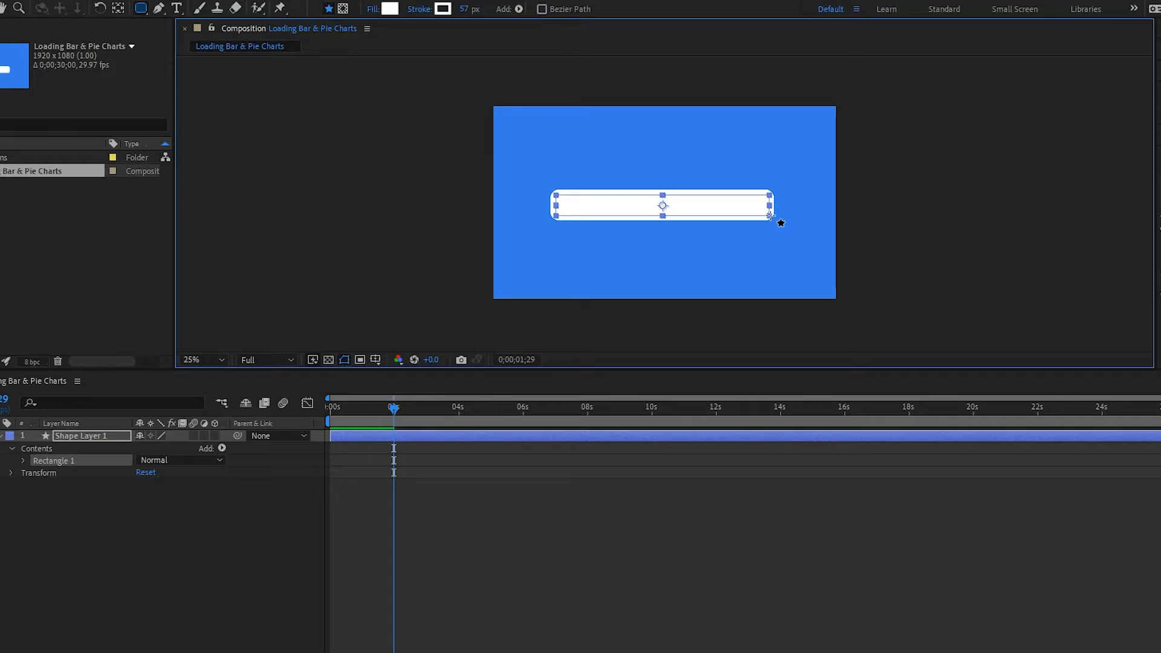
left_click(193, 537)
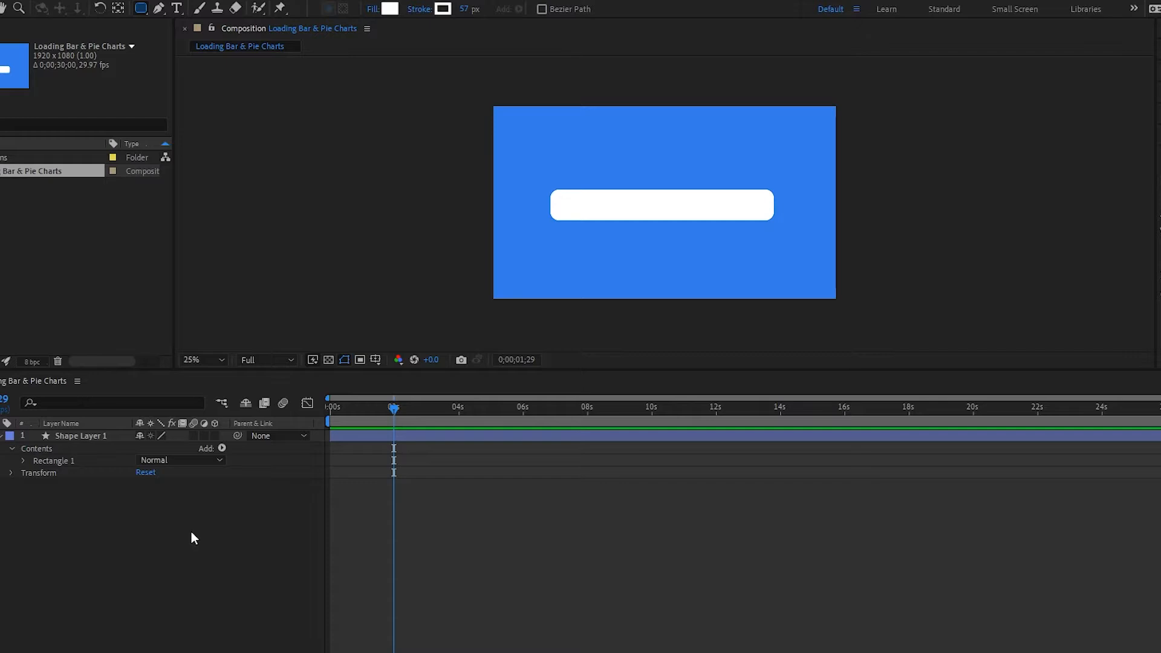
left_click(104, 436)
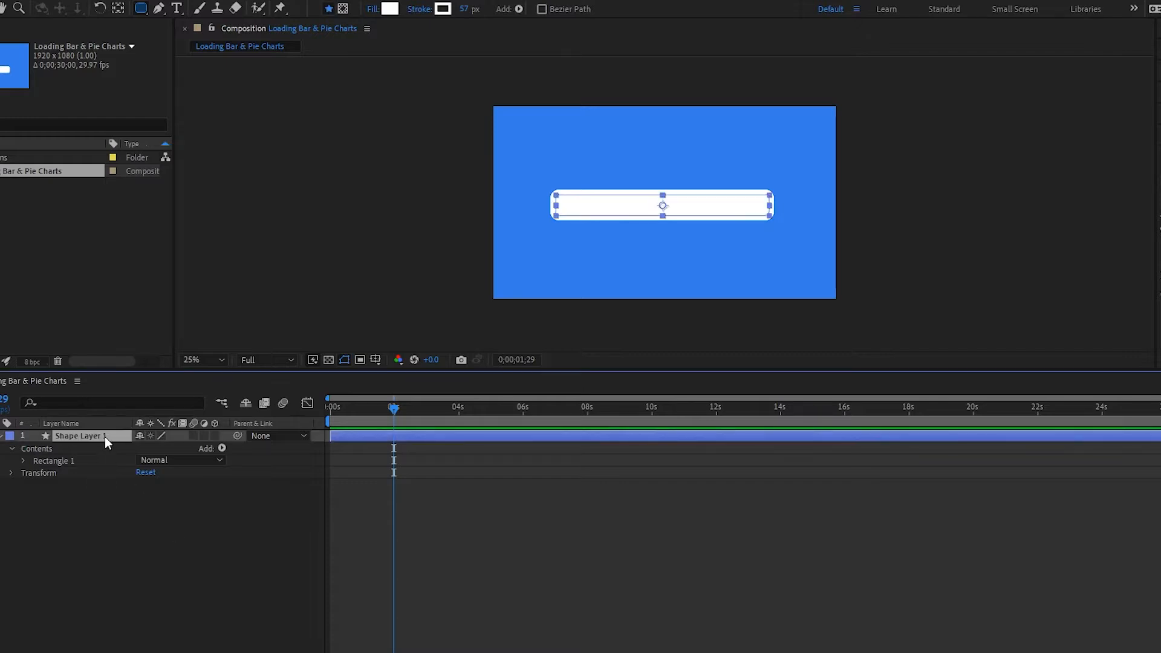
left_click(127, 568)
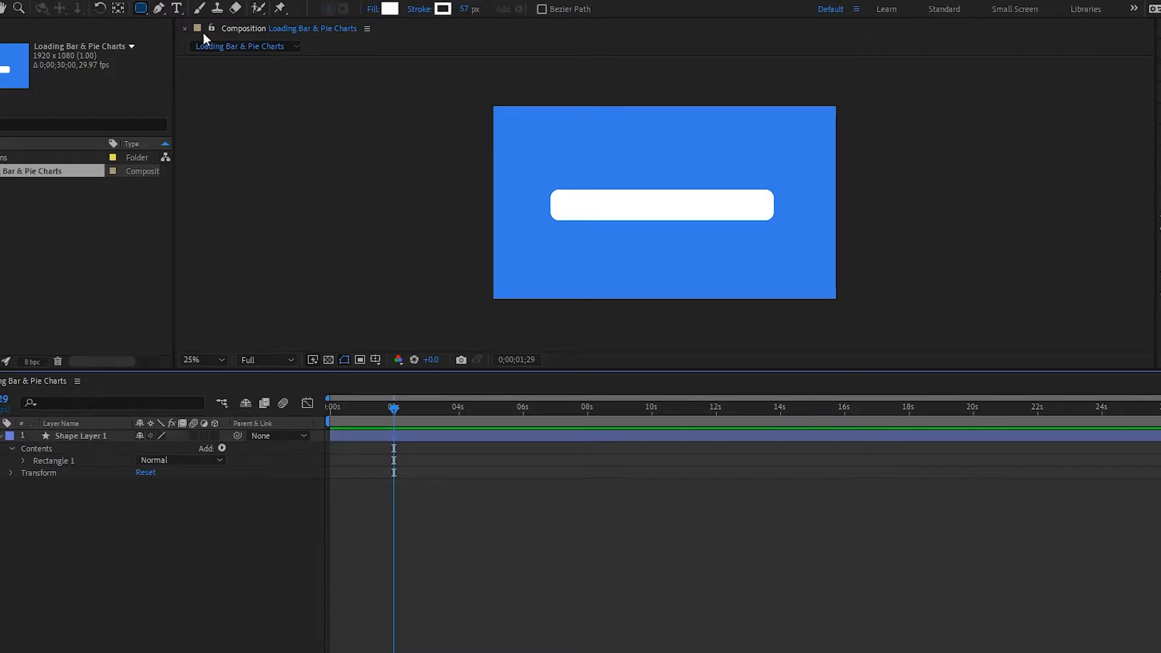
Draw a straight horizontal line above the white bar with the Pen tool, remove its fill and extend its end slightly
left_click(158, 10)
left_click(588, 168)
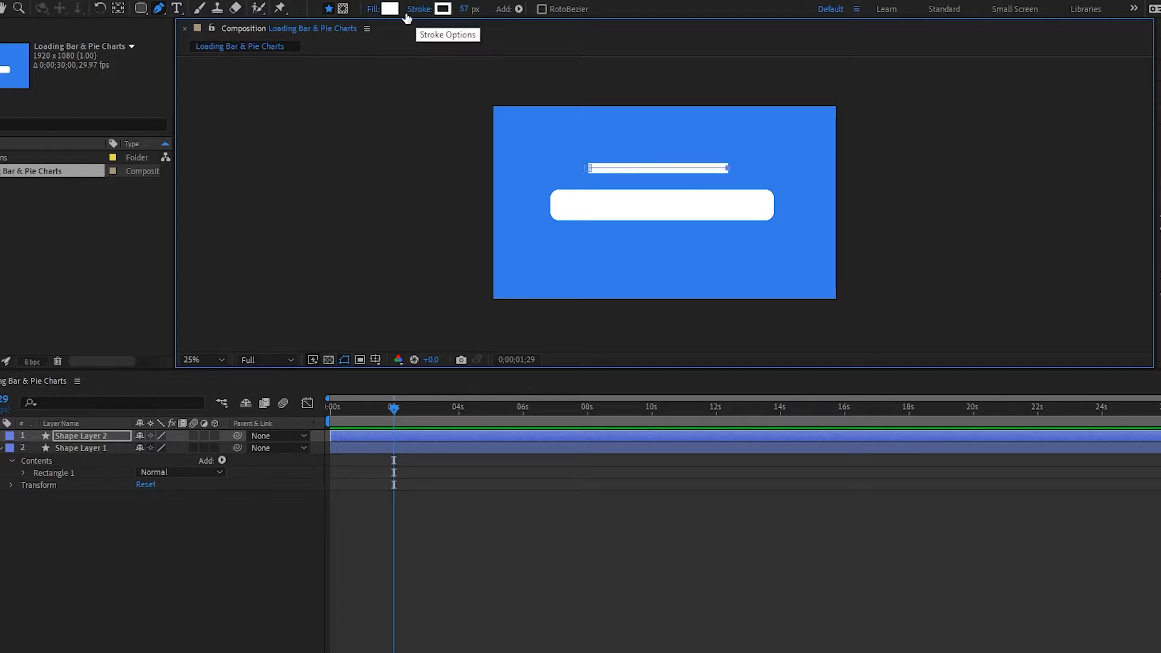
left_click(371, 9)
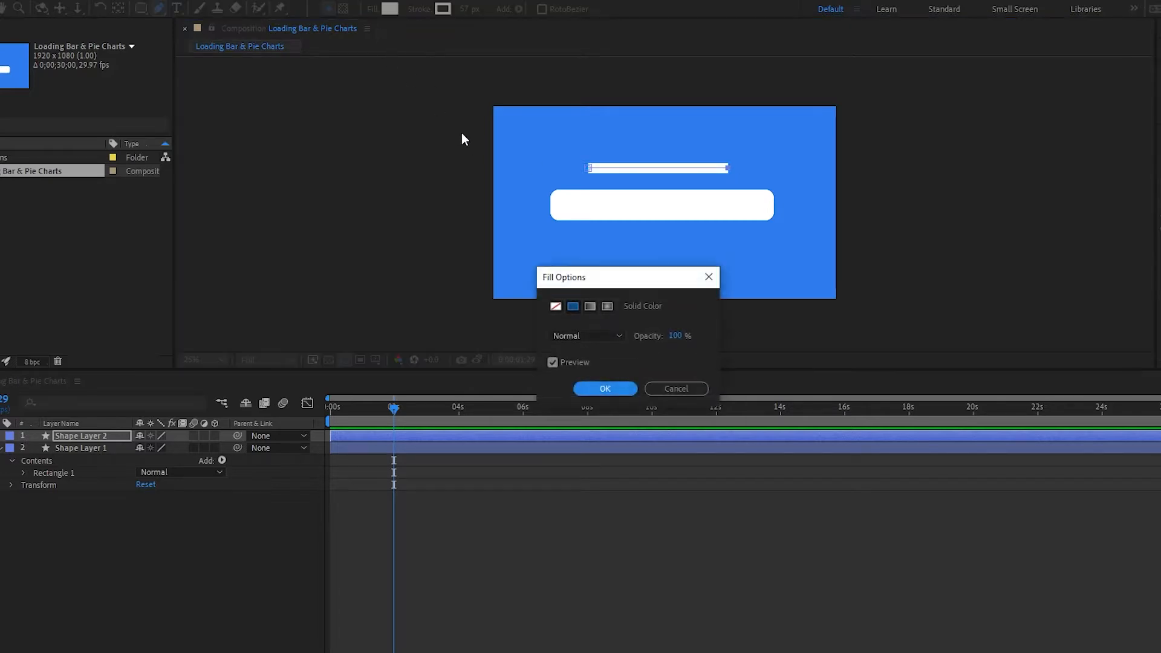
left_click(559, 308)
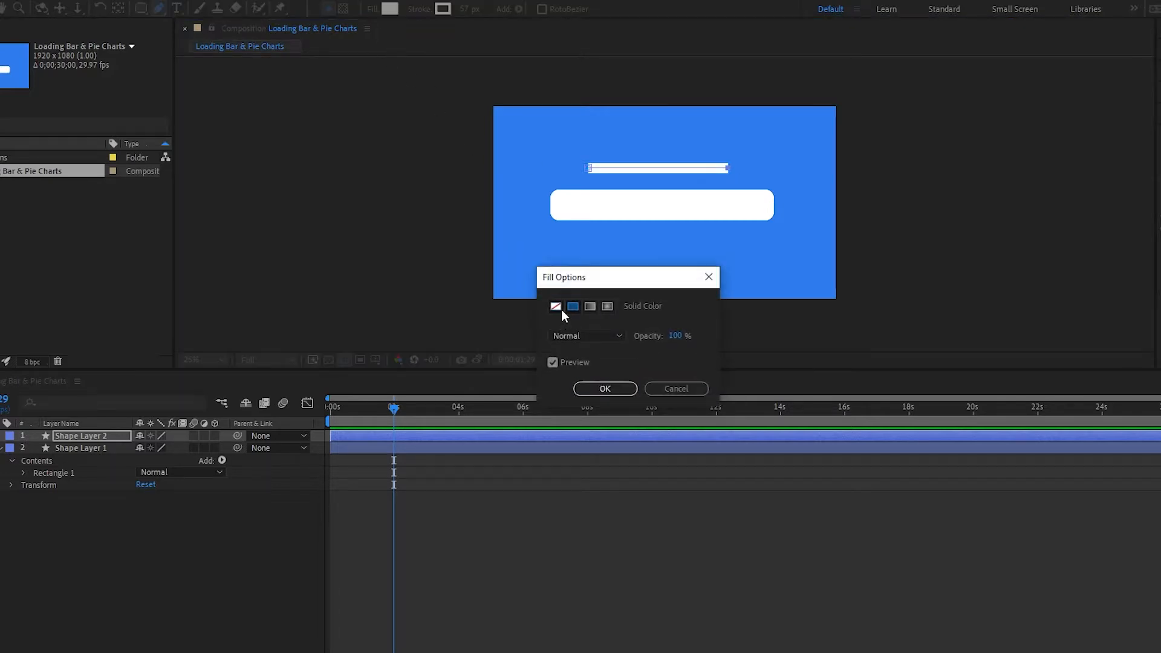
left_click(605, 388)
left_click_drag(726, 168, 733, 168)
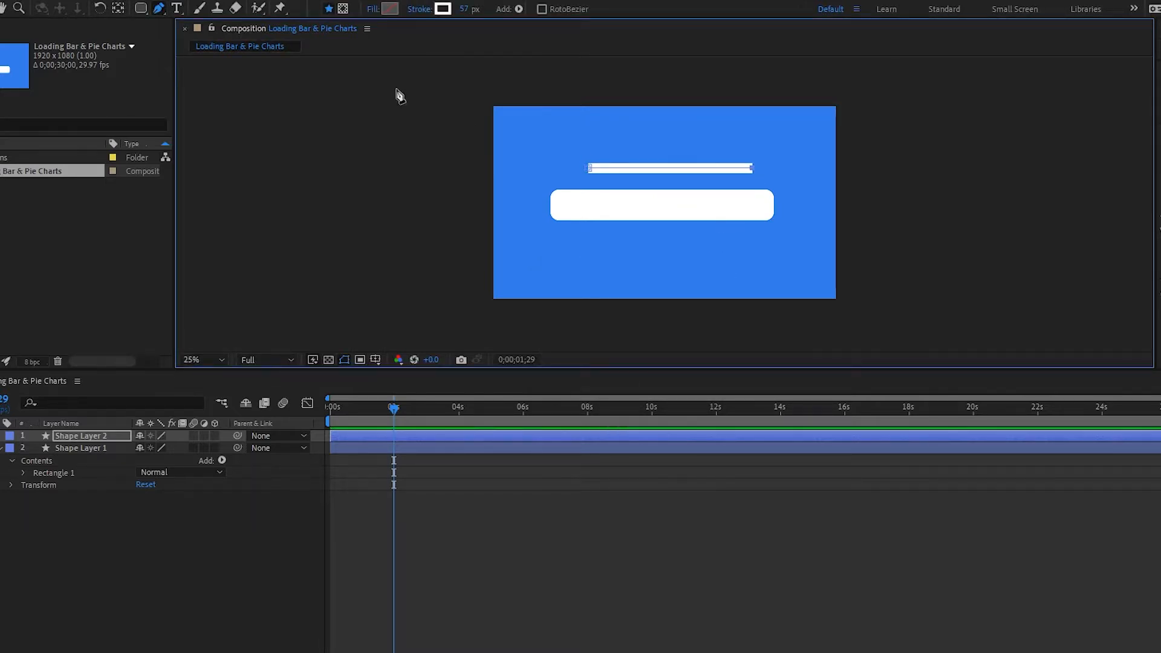
Set the line's stroke color to yellow FFDA6B and deselect its layer
left_click(443, 8)
left_click(655, 416)
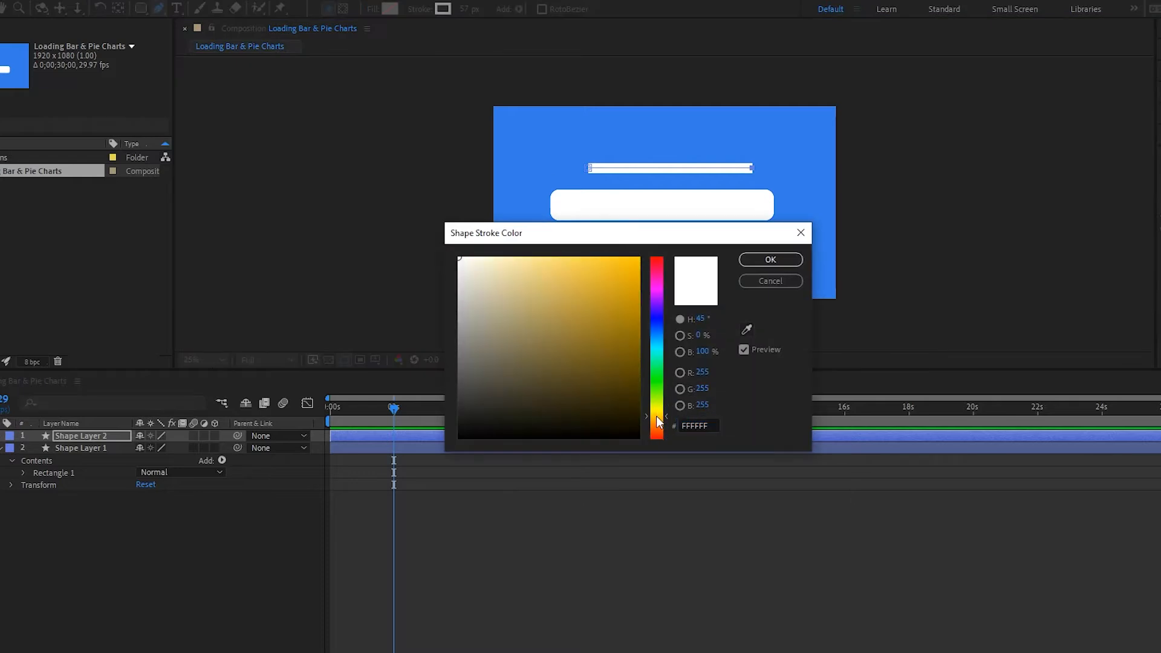
left_click_drag(590, 259, 563, 256)
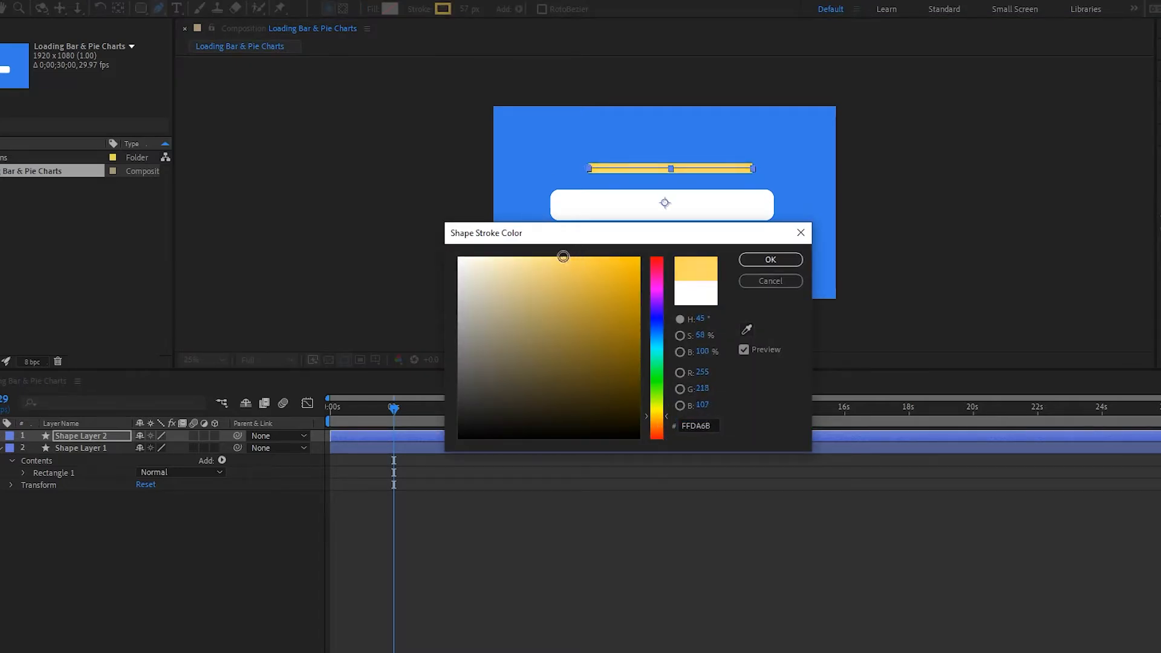
left_click(756, 261)
left_click(159, 544)
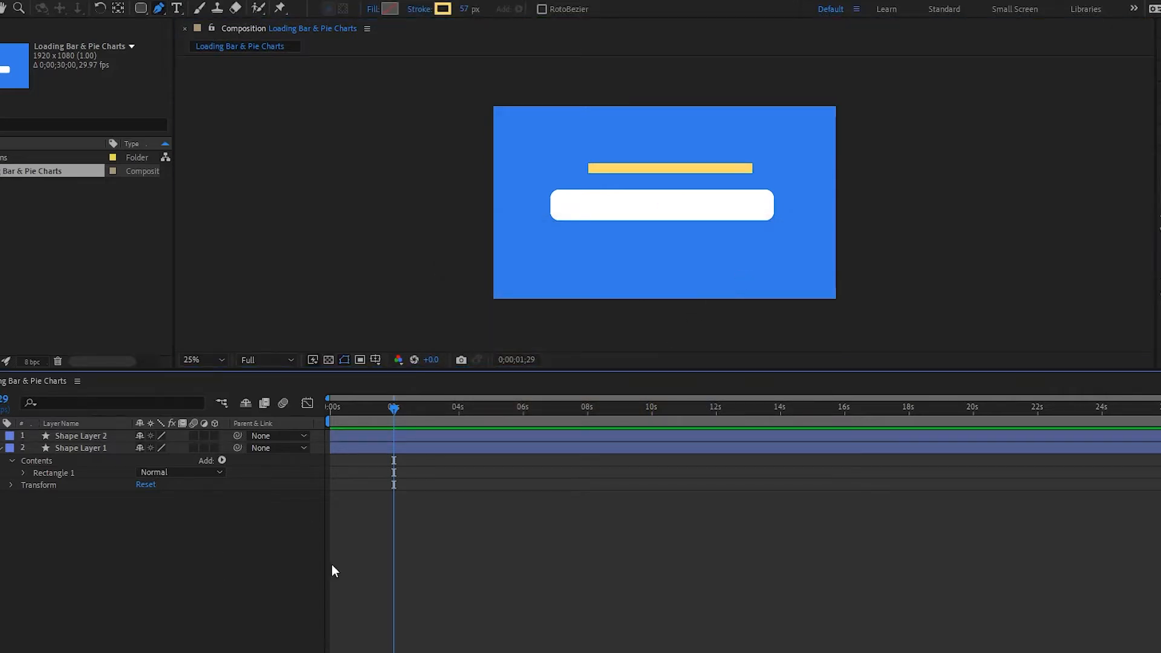
Move the yellow line onto the middle of the white bar and center its anchor point
key("v")
left_click_drag(634, 169, 624, 202)
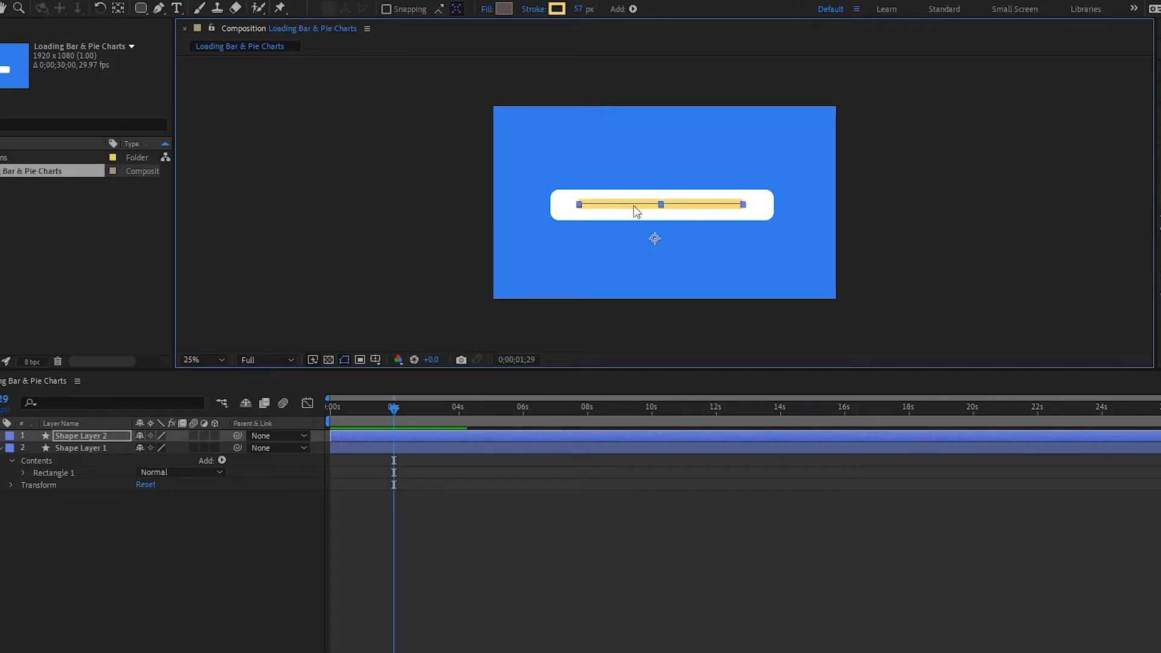
key("ctrl+alt+Home")
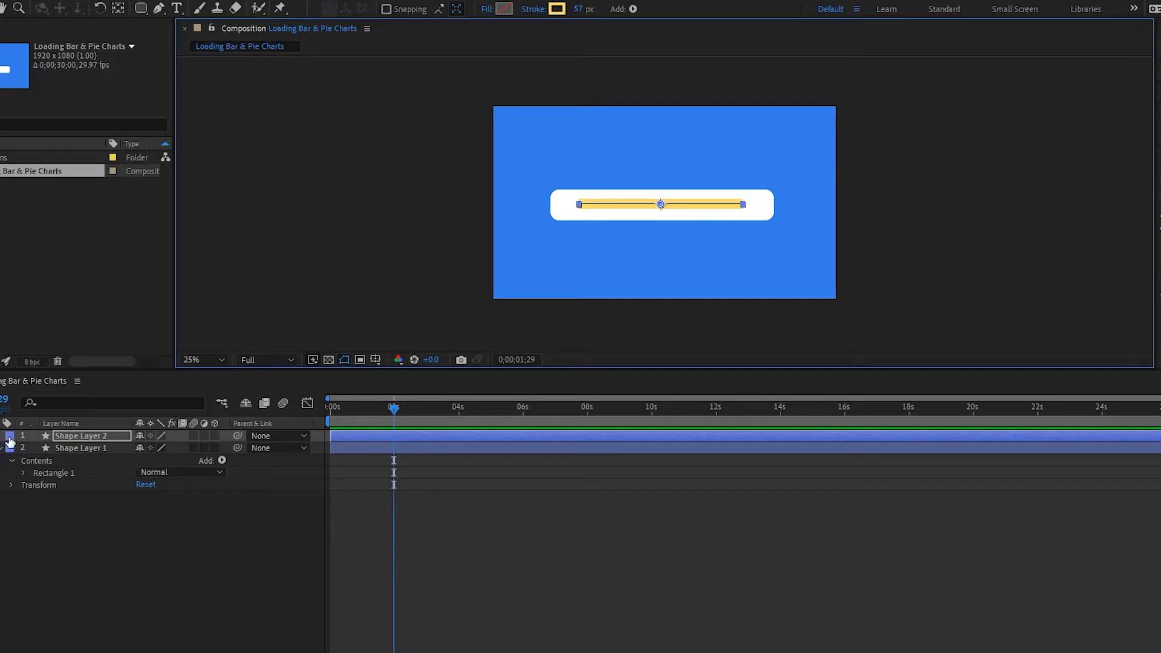
Rename the yellow line's layer as Loading Bar and the white rectangle's layer as BG
left_click(85, 435)
key("Return")
type("Lo")
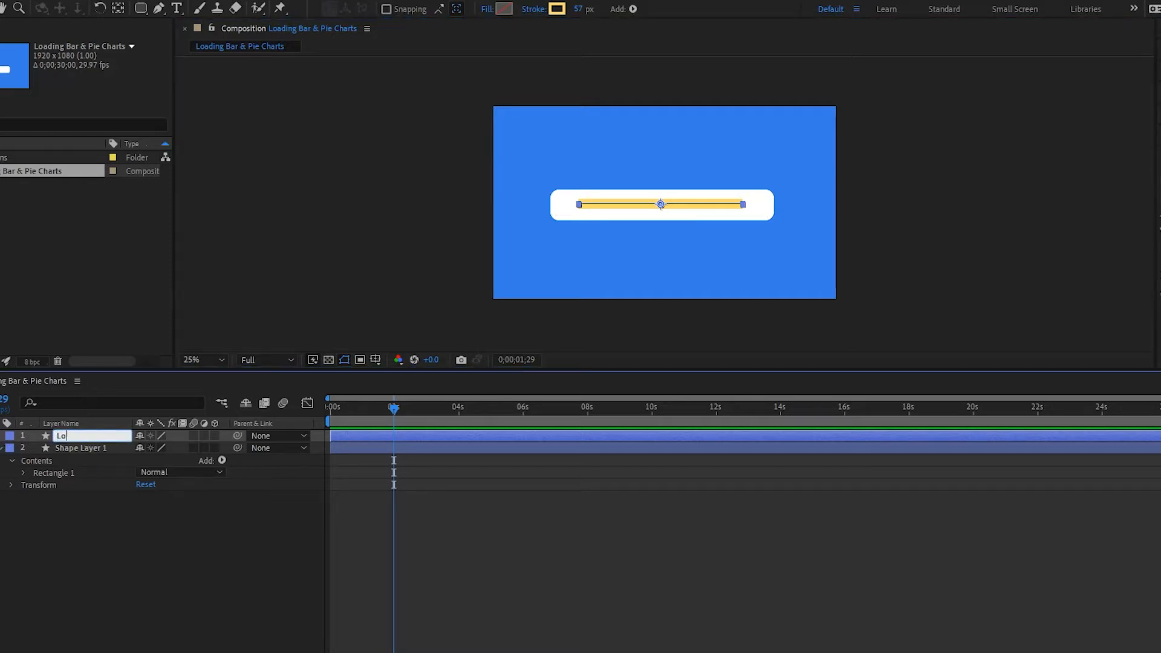
type("ading Bar")
key("Return")
left_click(92, 450)
key("Return")
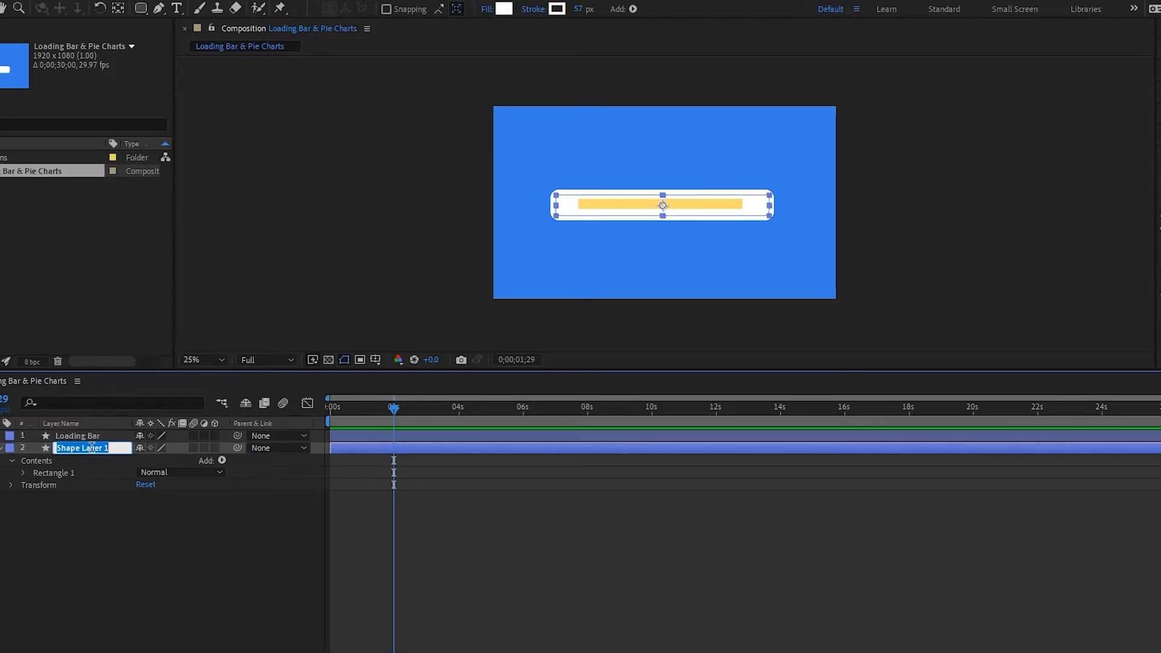
type("BG")
key("Return")
Stretch the Loading Bar layer to 113% horizontal scale and set its position to 869.0, 557.0
left_click(89, 435)
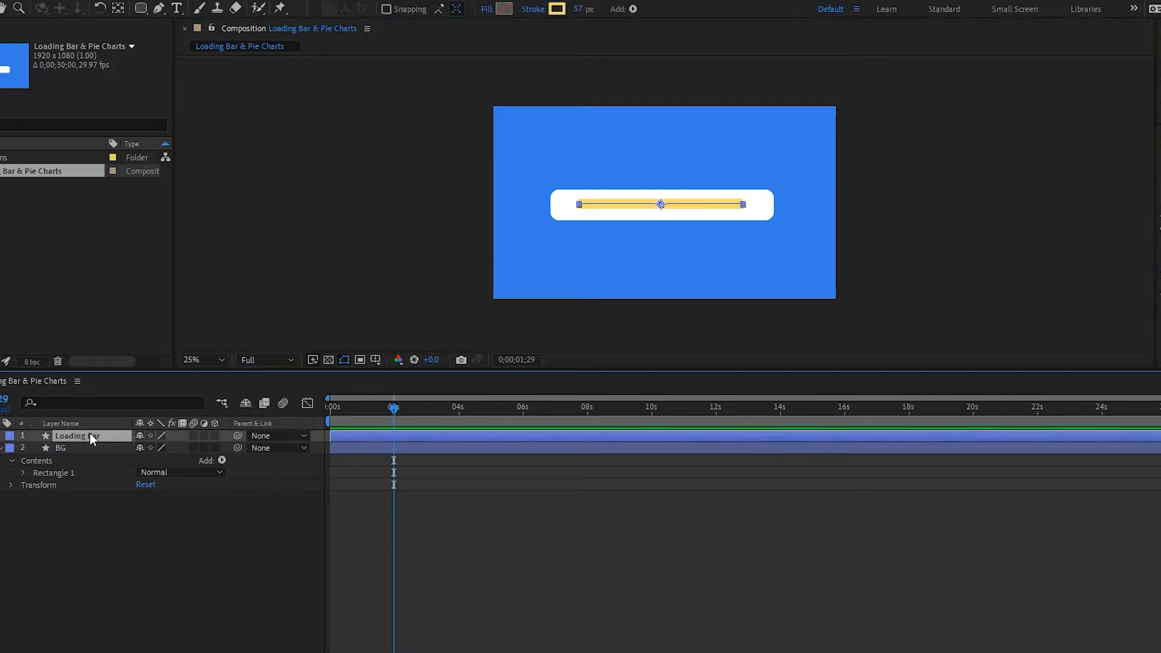
key("p")
left_click_drag(151, 448, 93, 455)
left_click_drag(165, 448, 149, 450)
left_click(149, 571)
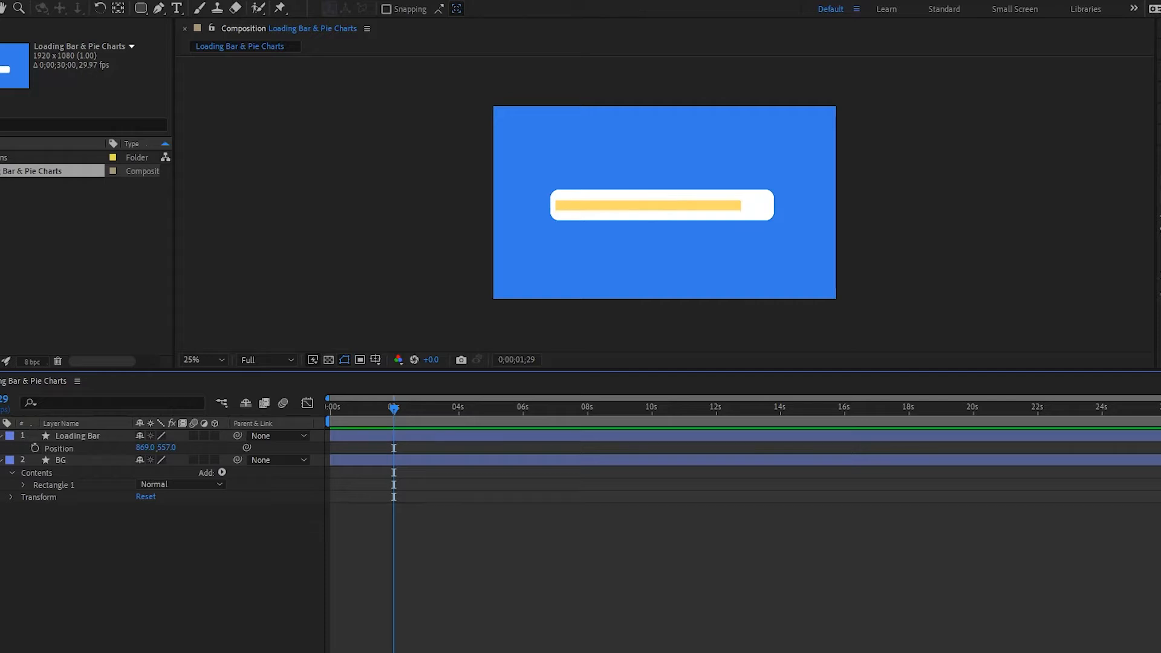
Extend the yellow line's end point with the Pen tool so it reaches near the far end of the white bar
left_click(159, 8)
left_click(77, 436)
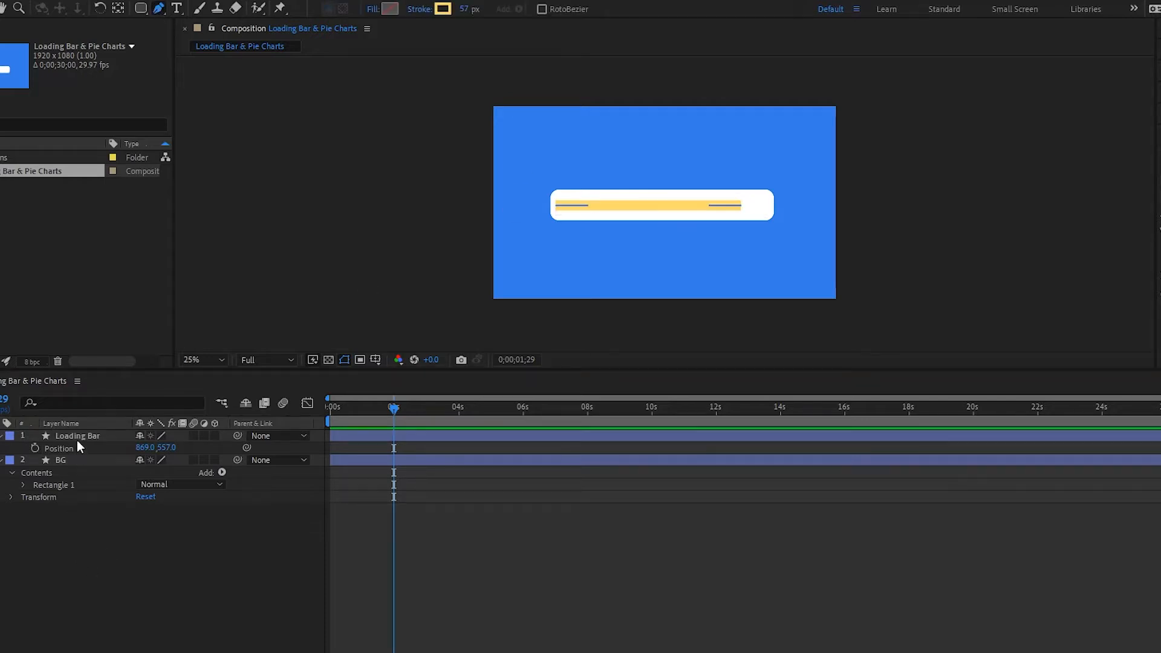
left_click_drag(741, 206, 760, 206)
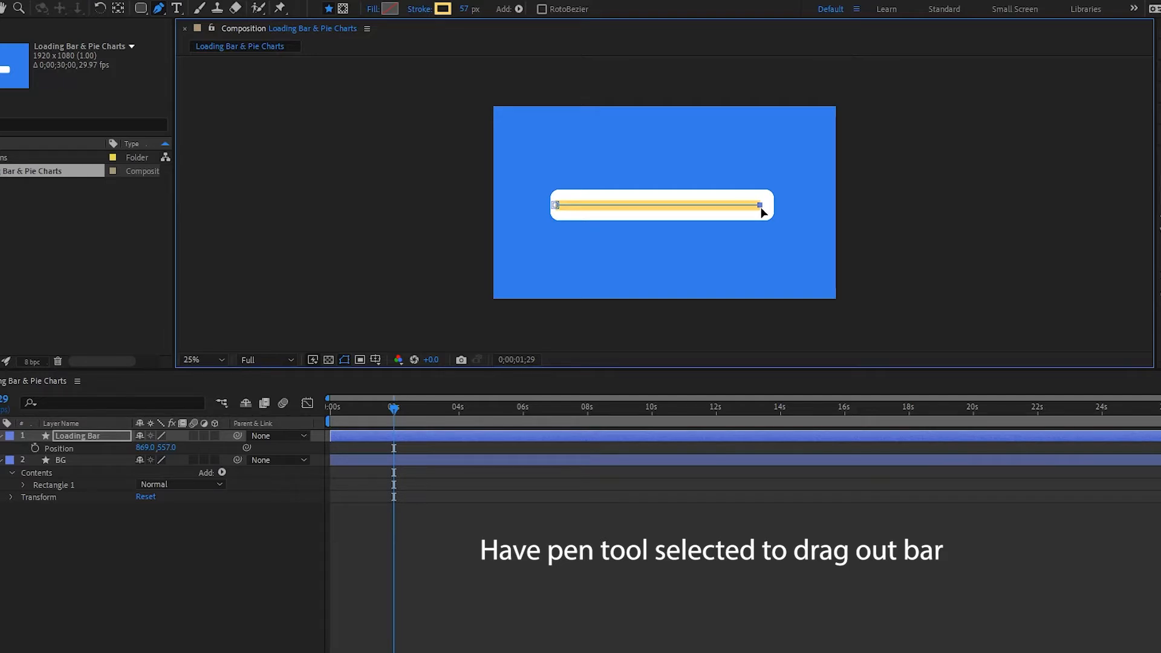
left_click(202, 570)
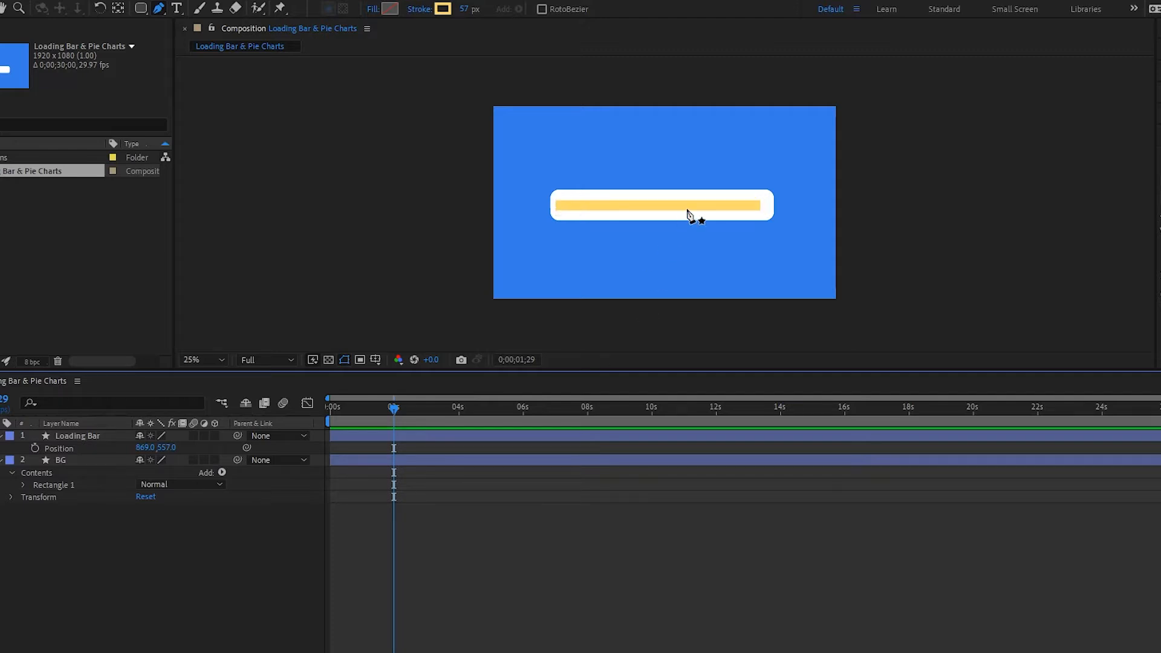
Add Trim Paths to Shape 1 of the Loading Bar layer and expand its properties
left_click(1, 436)
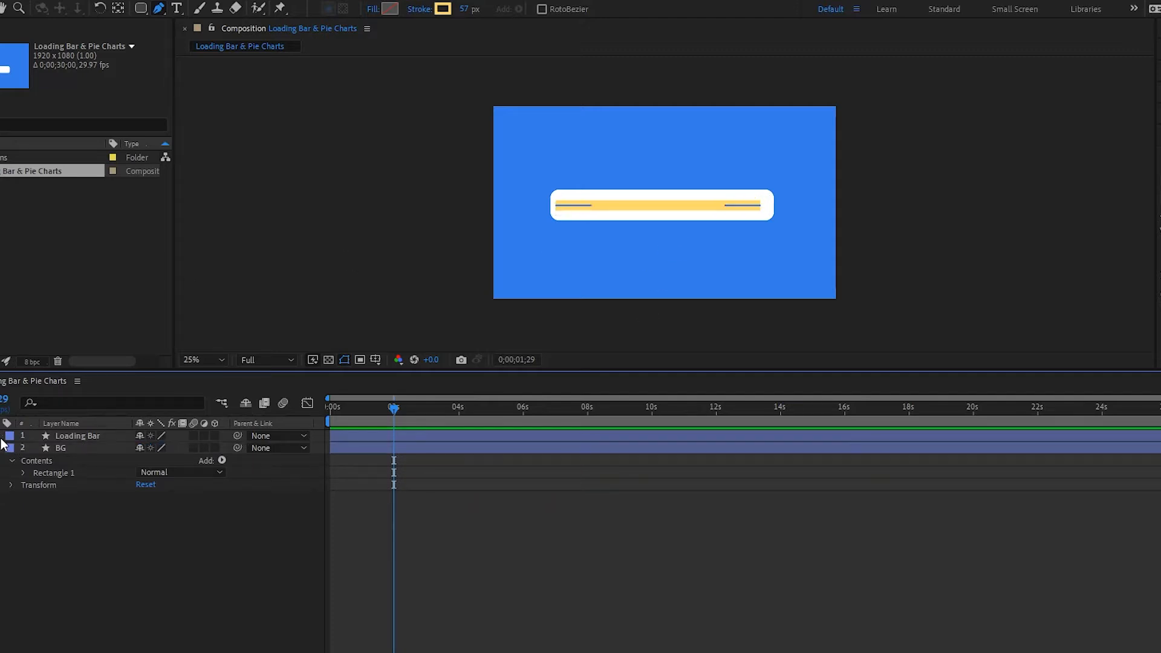
left_click(1, 436)
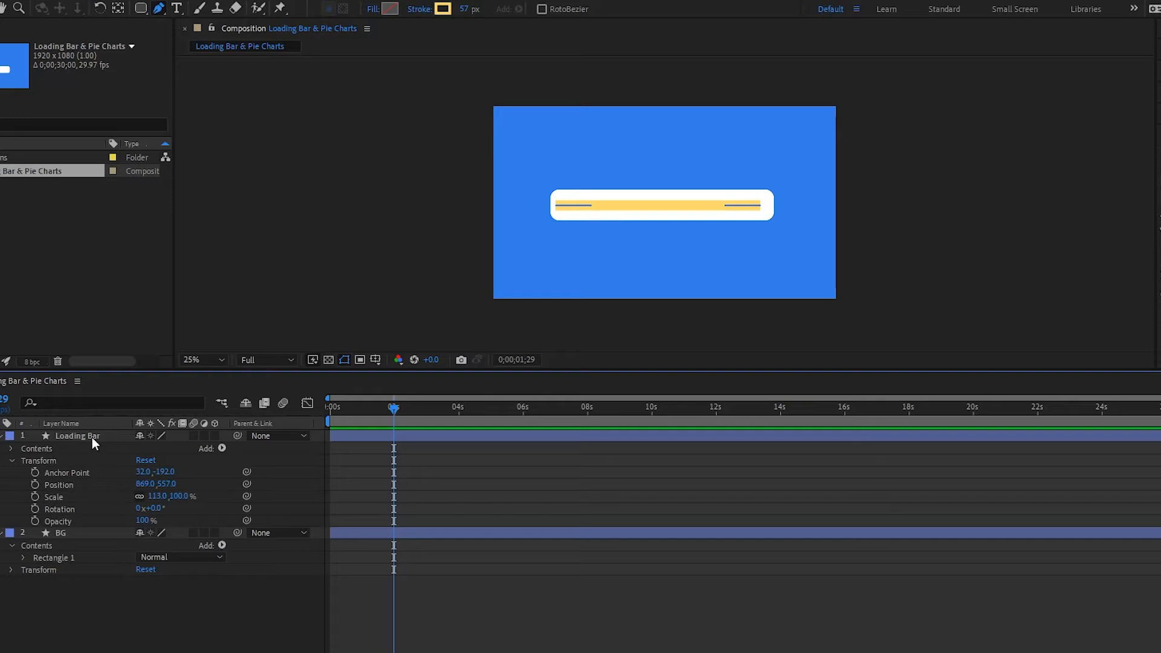
left_click(11, 449)
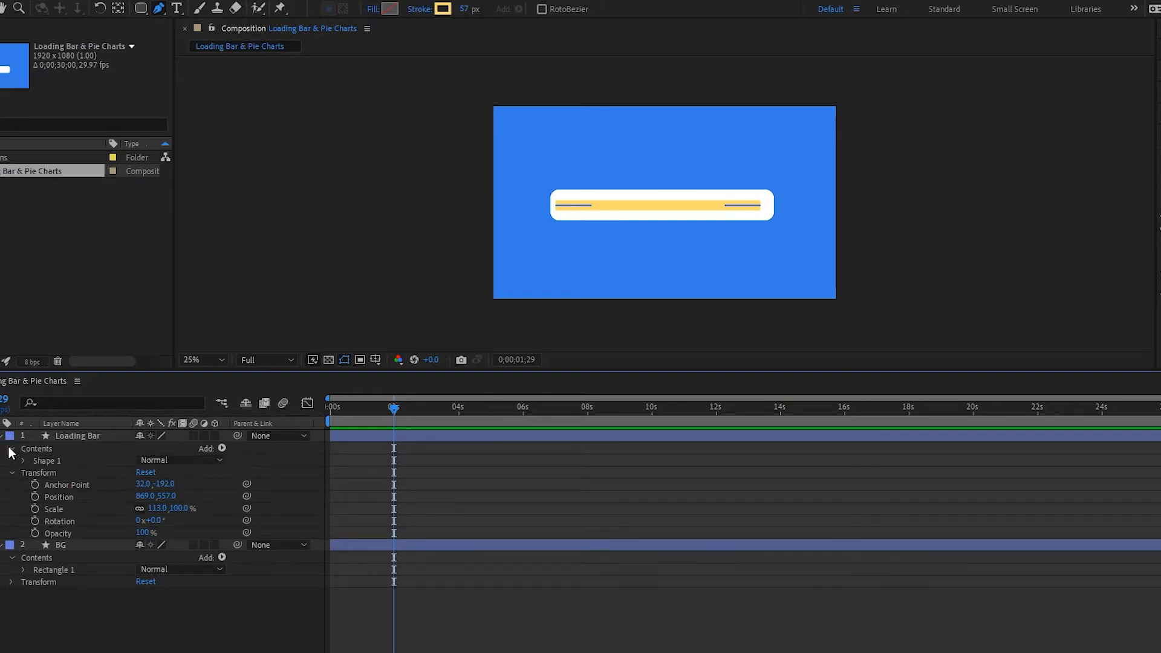
left_click(24, 462)
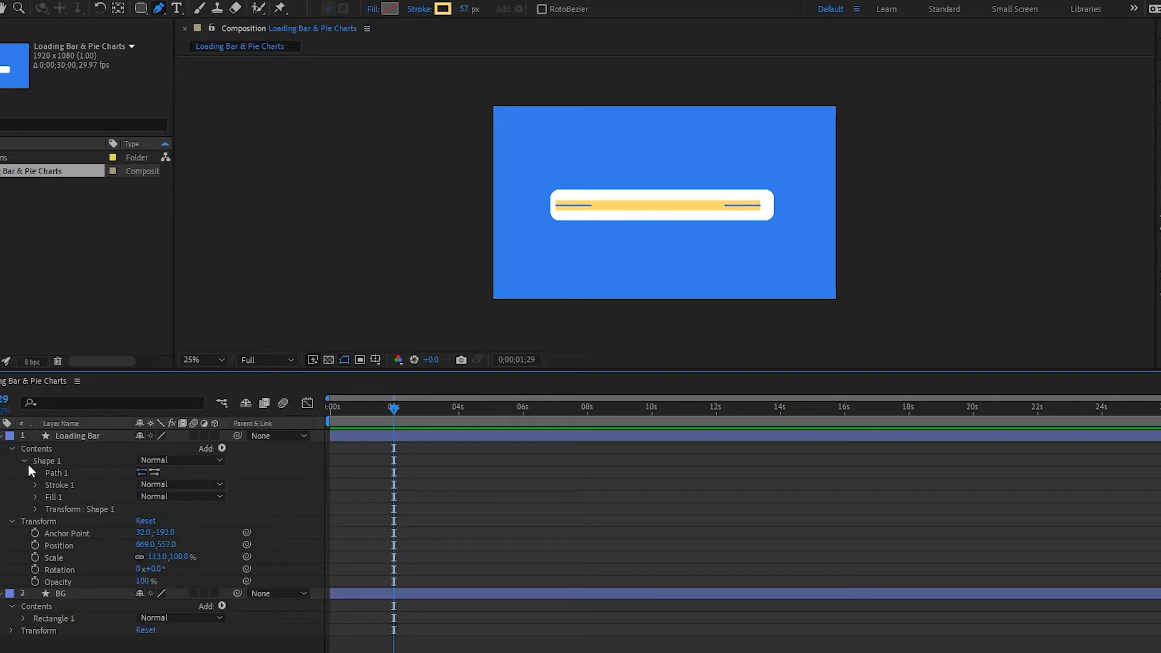
left_click(63, 487)
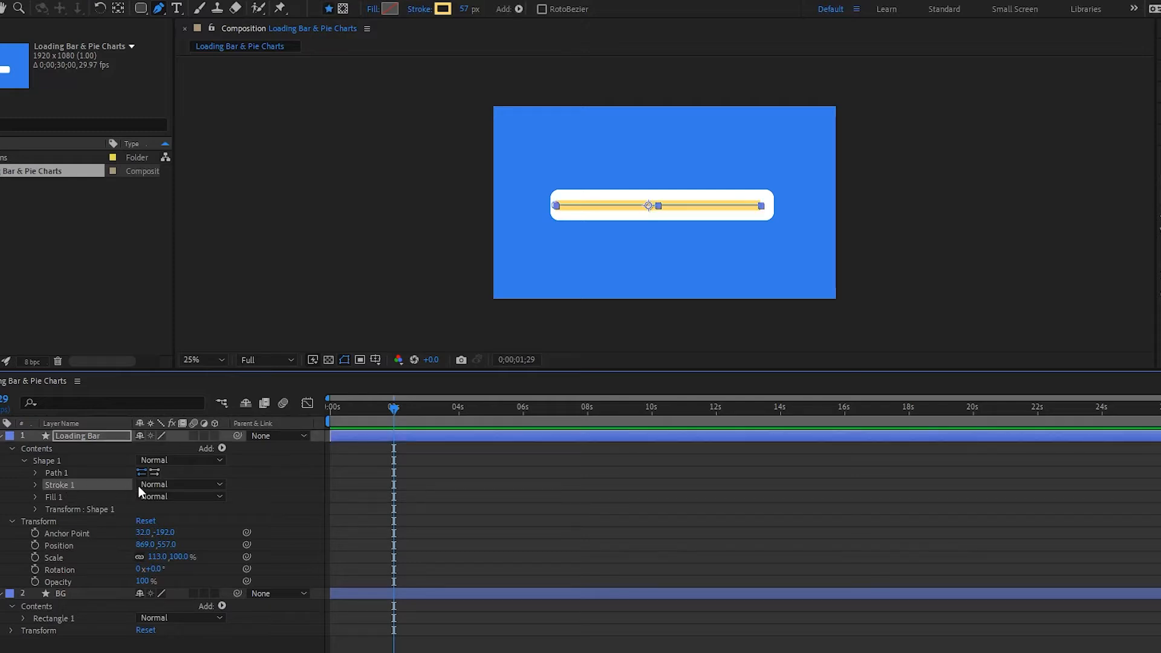
left_click(222, 449)
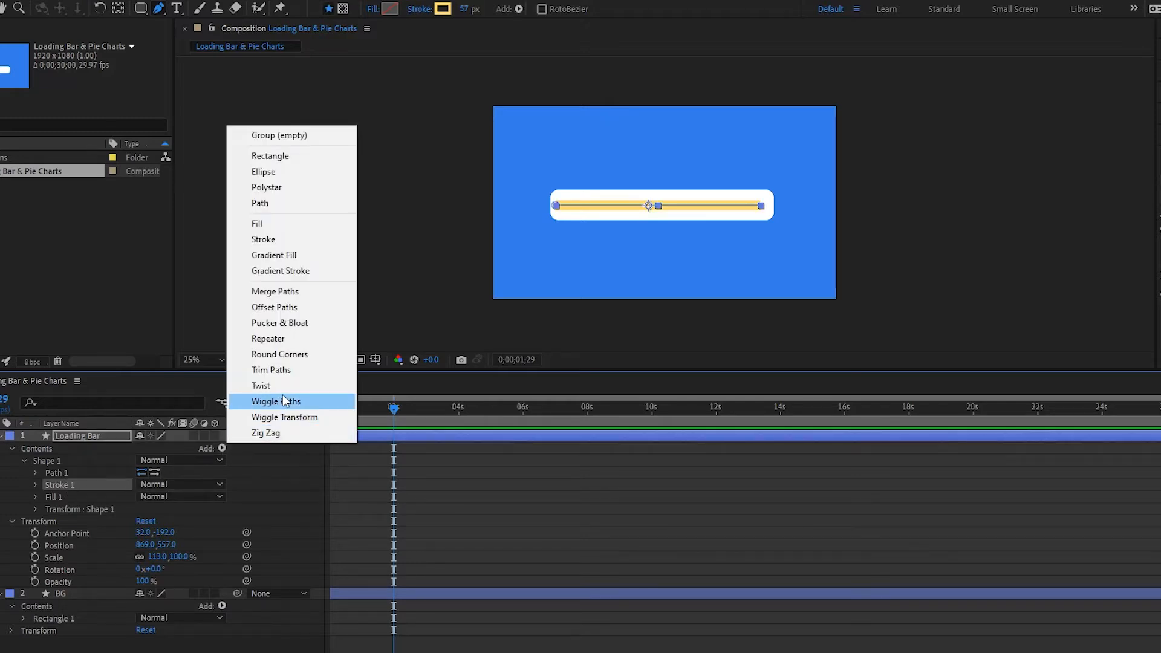
left_click(280, 367)
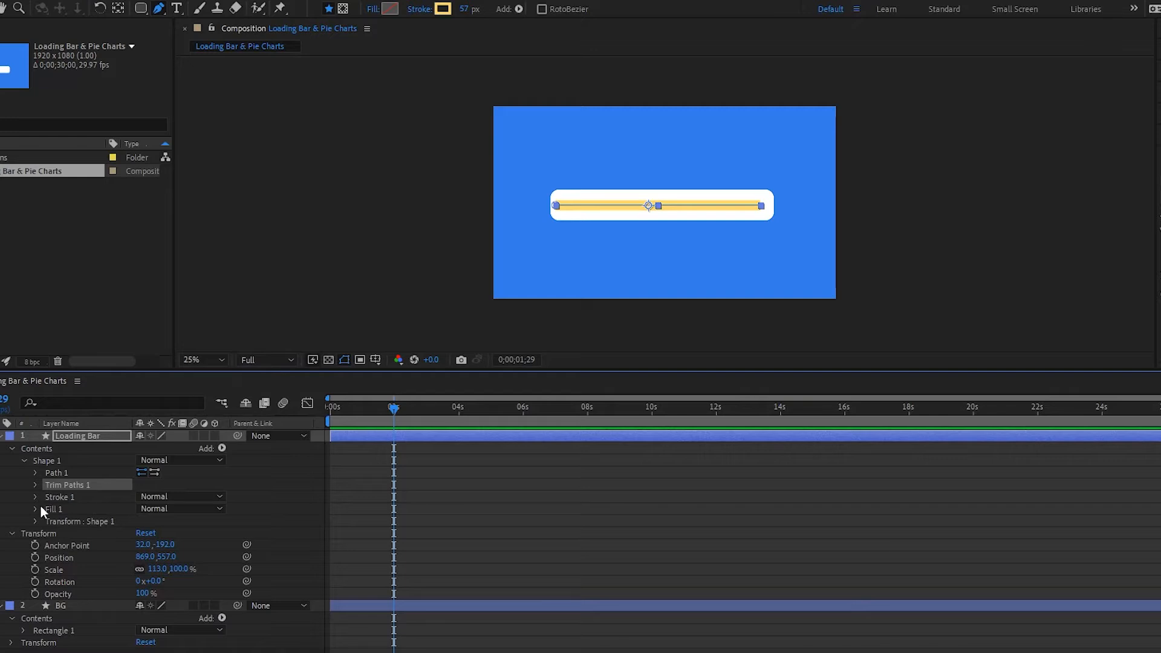
left_click(36, 485)
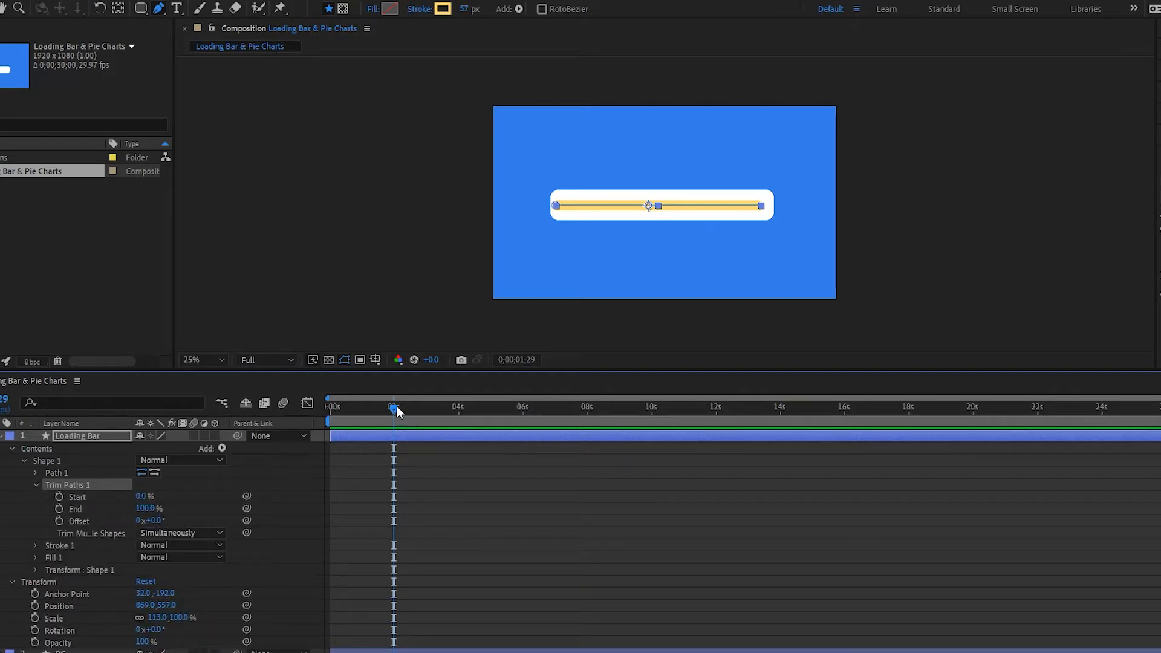
Keyframe the Trim Paths End at 100% at 0;00;01;29 and at 0% at the start of the timeline
left_click(61, 510)
left_click_drag(391, 407, 227, 464)
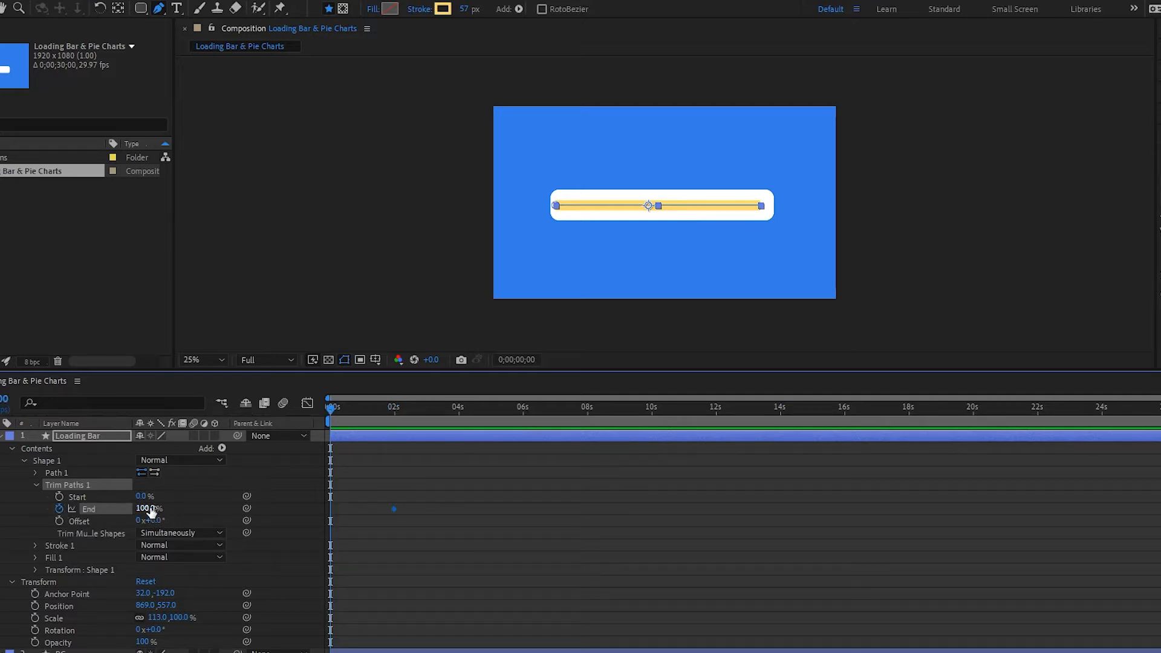
left_click_drag(151, 511, 109, 511)
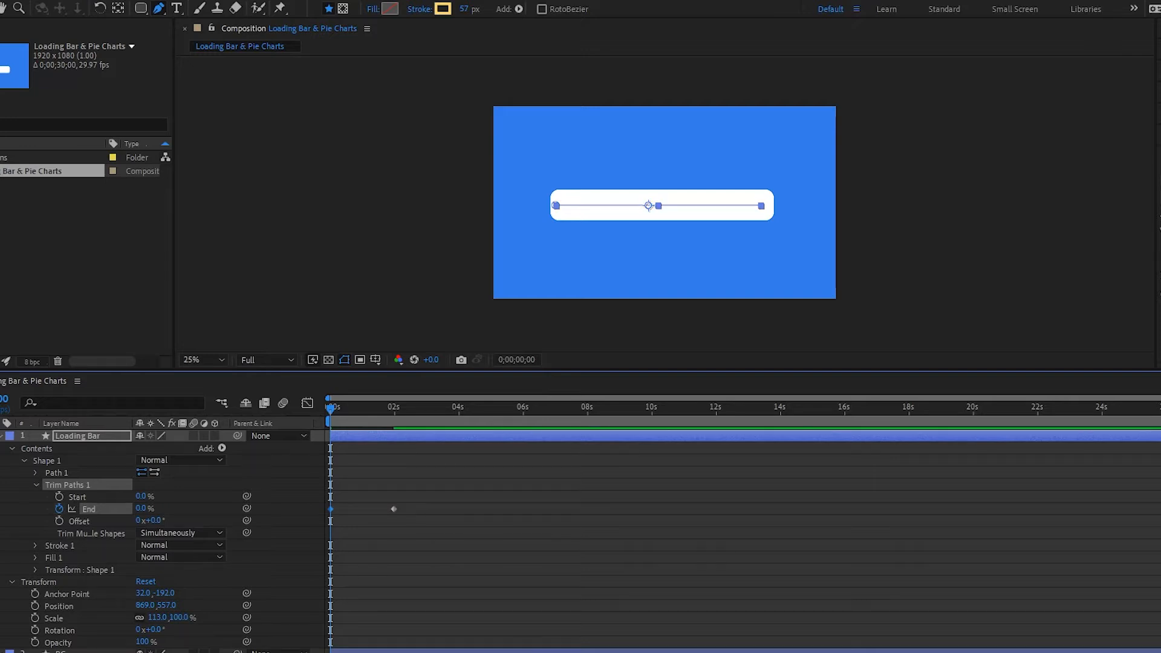
Preview the loading bar animation, and apply Easy Ease to both End keyframes
left_click(390, 567)
key("space")
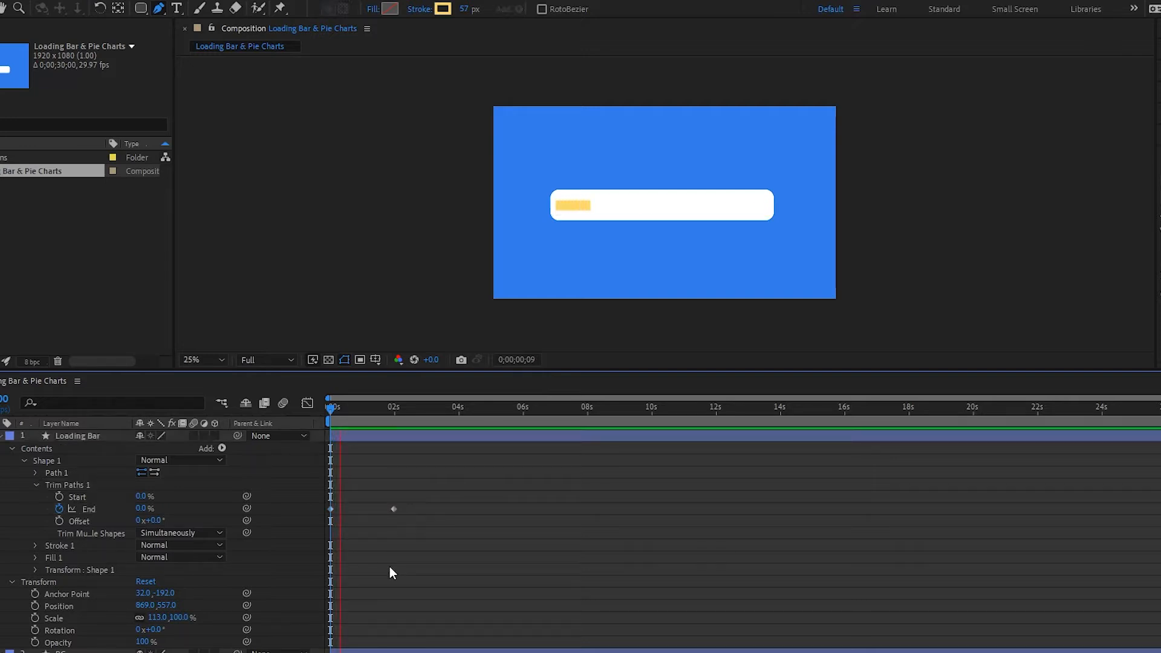
key("space")
left_click_drag(427, 528, 247, 485)
key("F9")
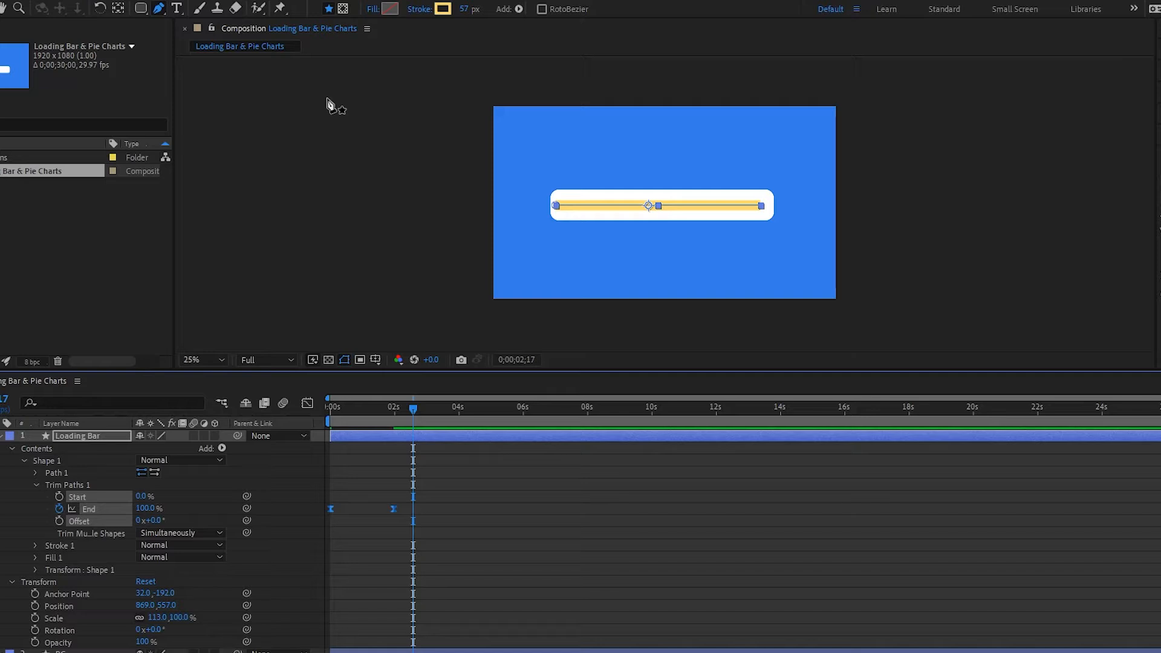
Add a text layer reading 123 above the loading bar
left_click(176, 9)
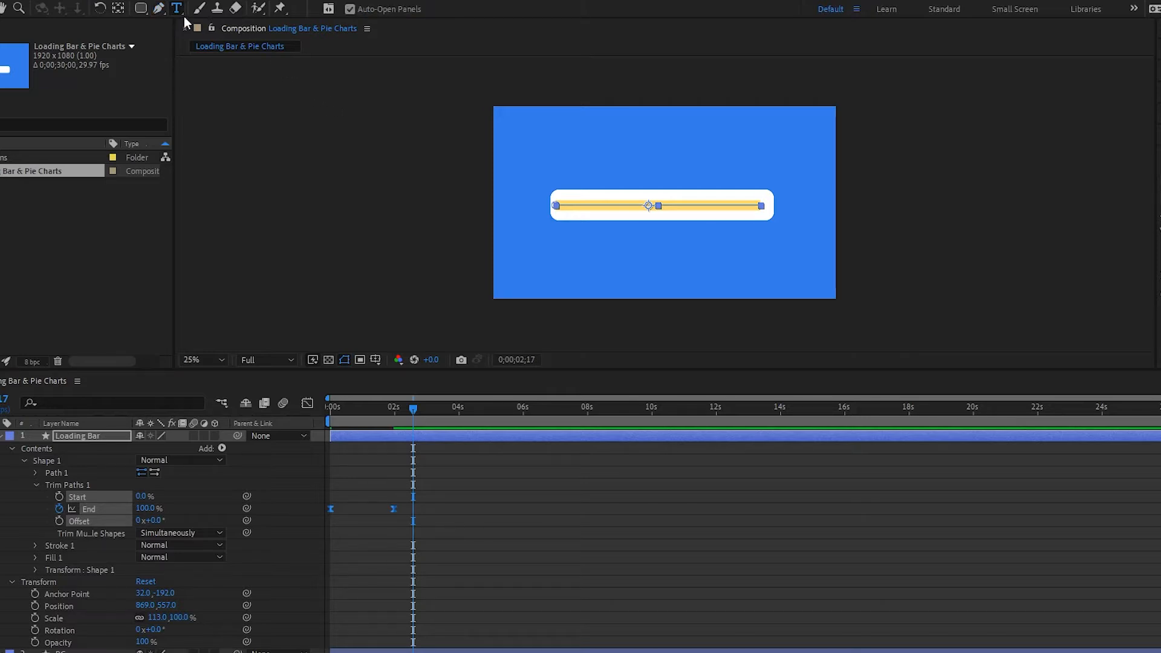
left_click(579, 152)
type("123")
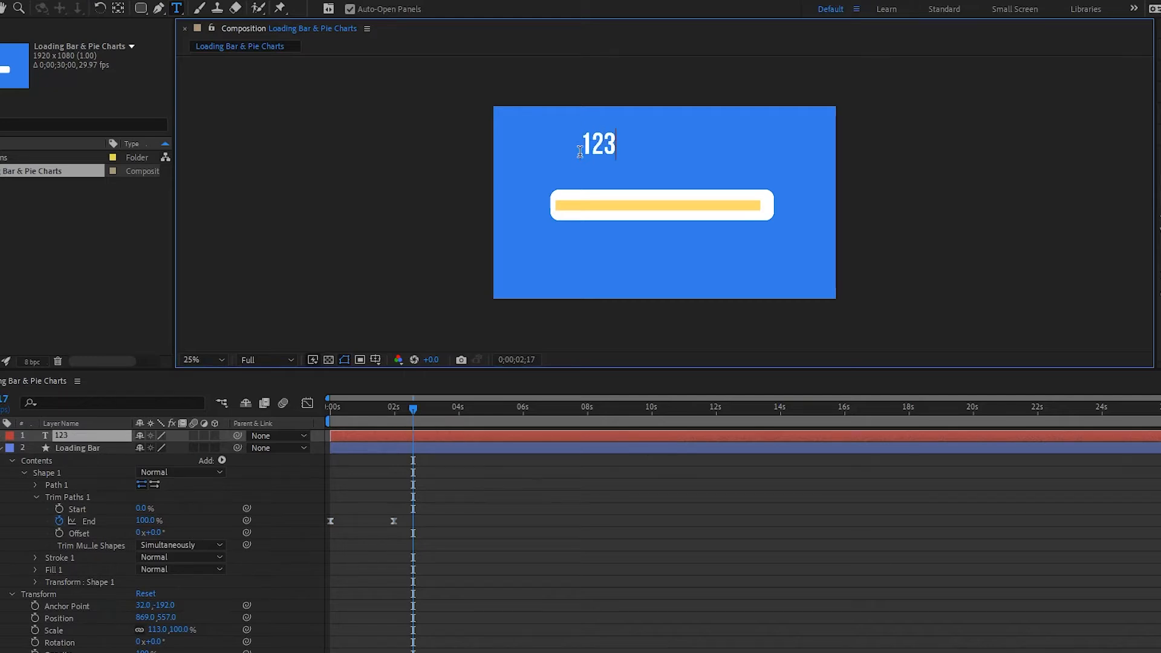
left_click(256, 527)
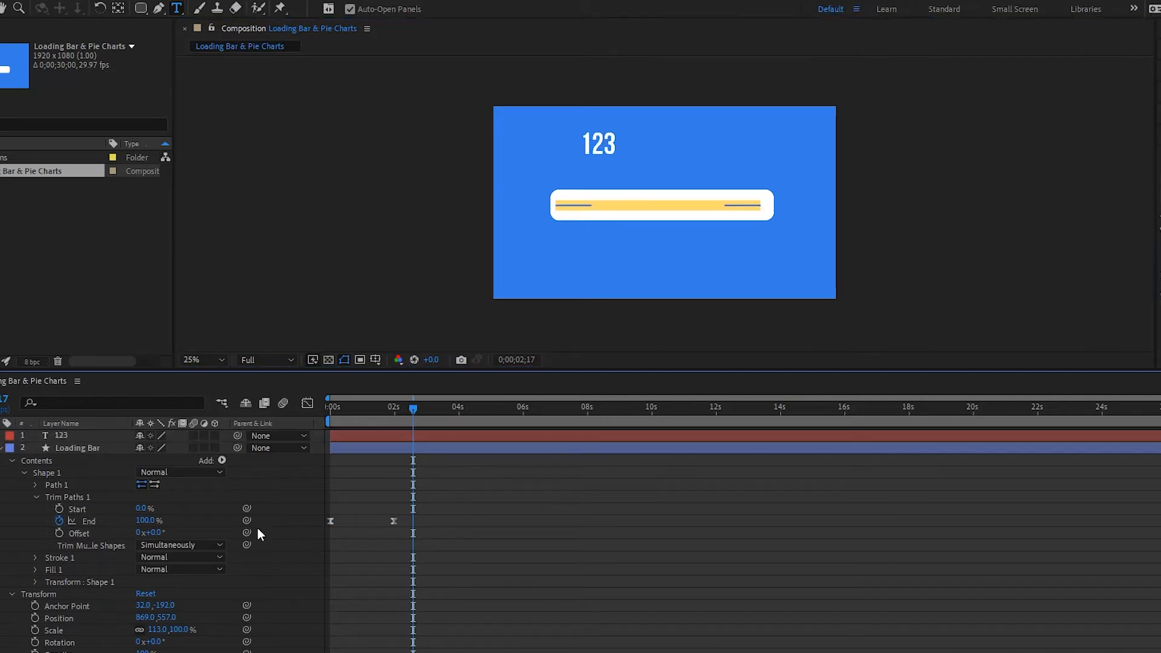
Link the Source Text of the 123 layer to the Loading Bar's Trim Paths End property, and preview the counting number
left_click(2, 435)
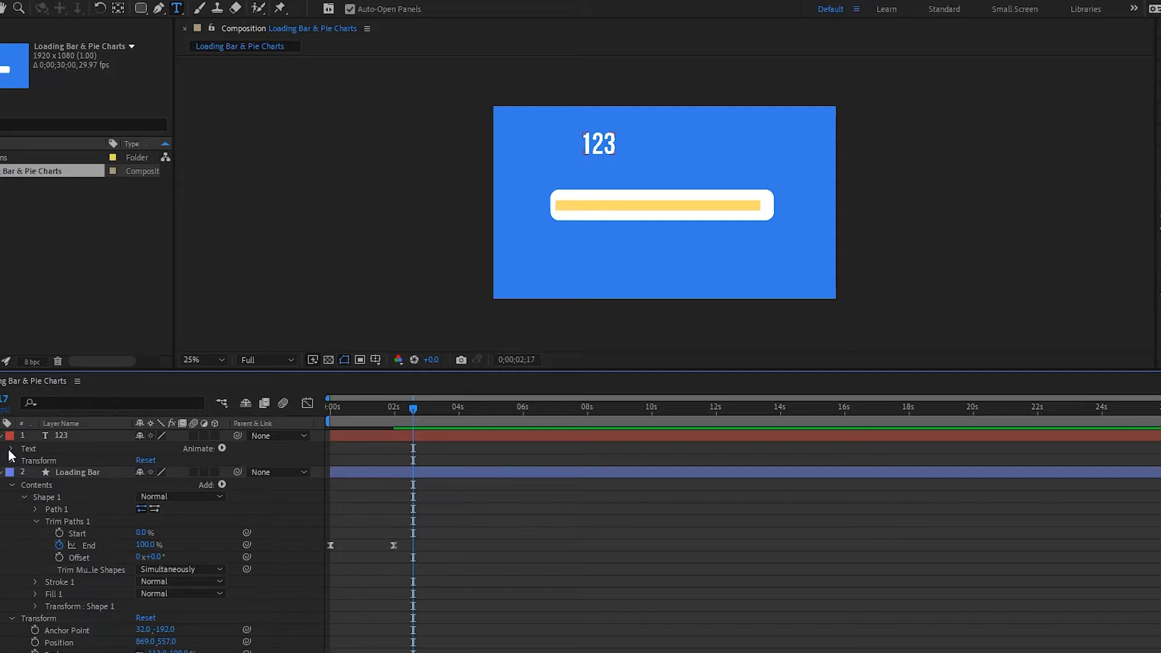
left_click(10, 449)
left_click(67, 461)
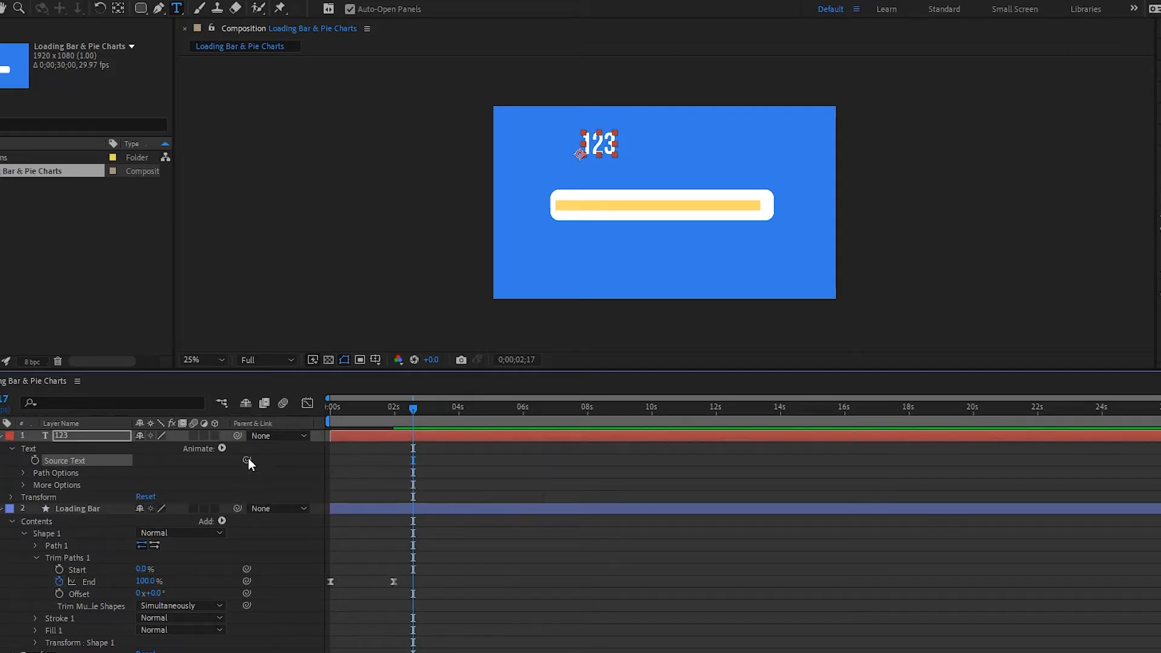
left_click_drag(247, 460, 86, 585)
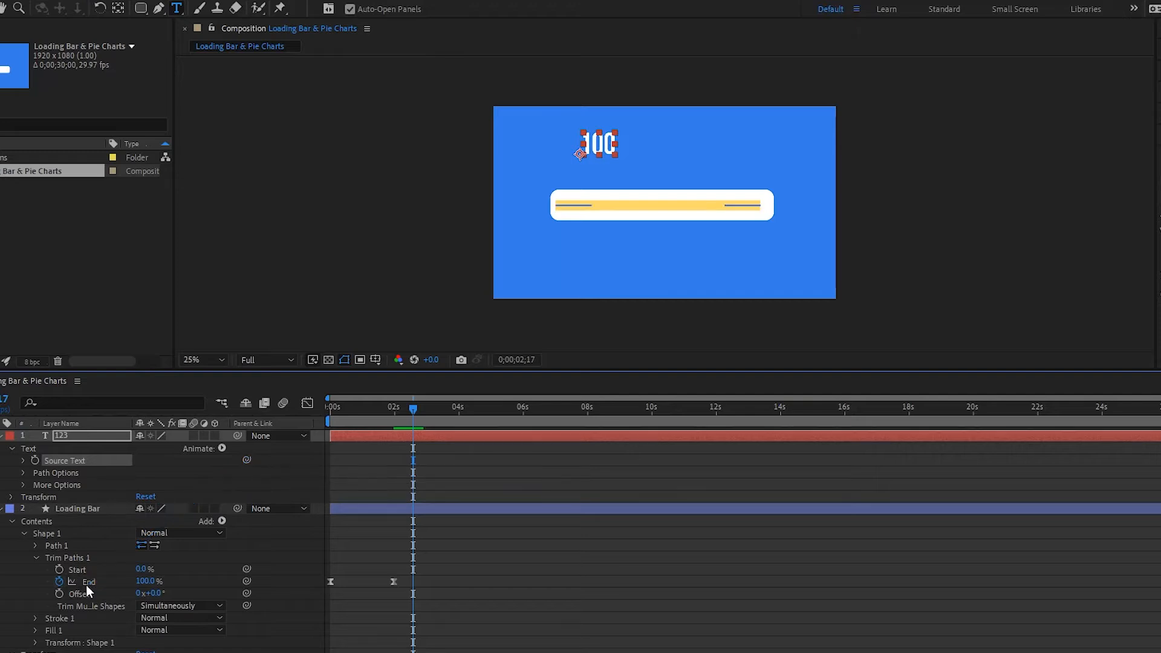
key("space")
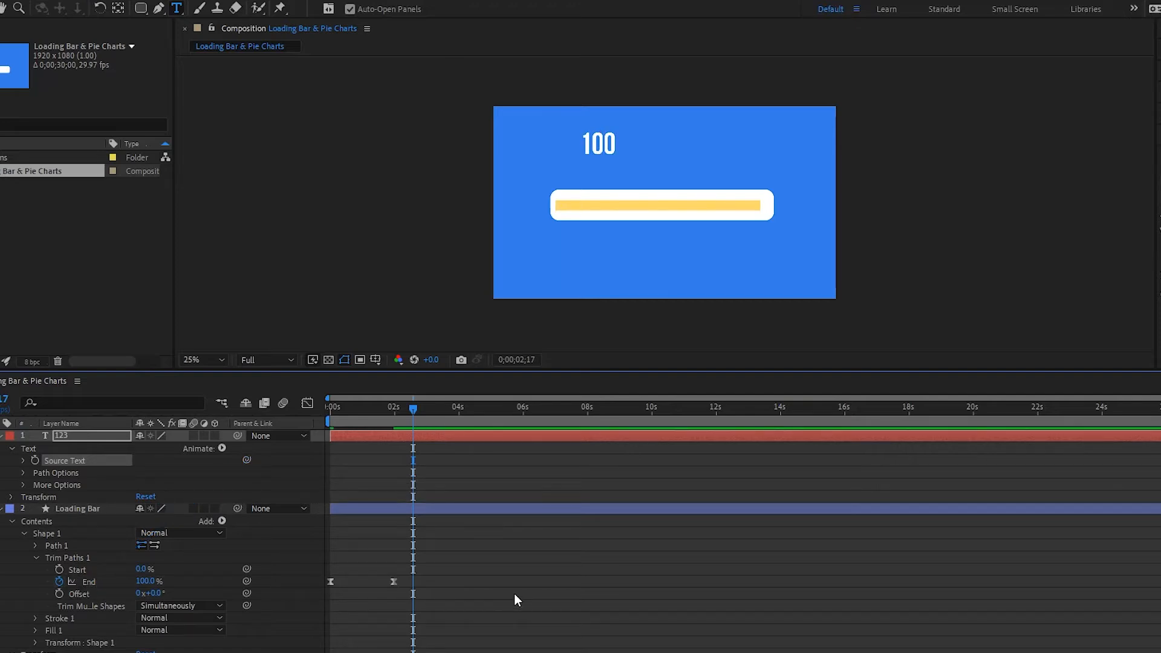
key("space")
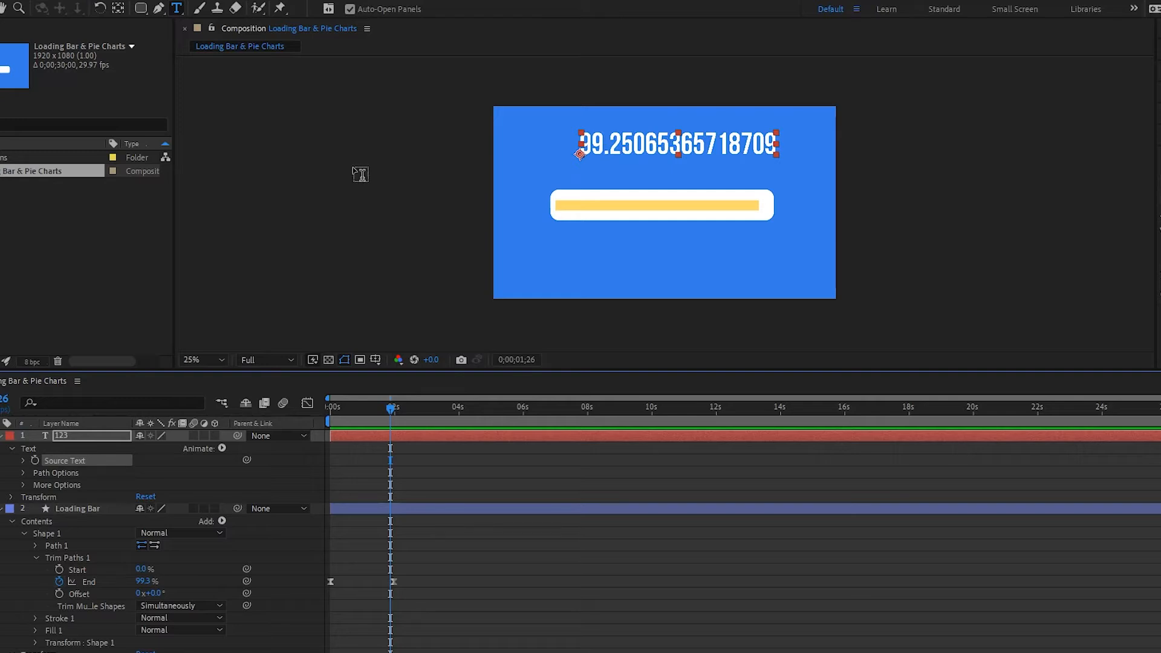
Wrap the Source Text expression in Math.round() to show whole numbers, and preview the rounded counter
type("thisComp.layer(\"Loading Bar\").content(\"Shape 1\").content(\"Trim Paths 1\").end")
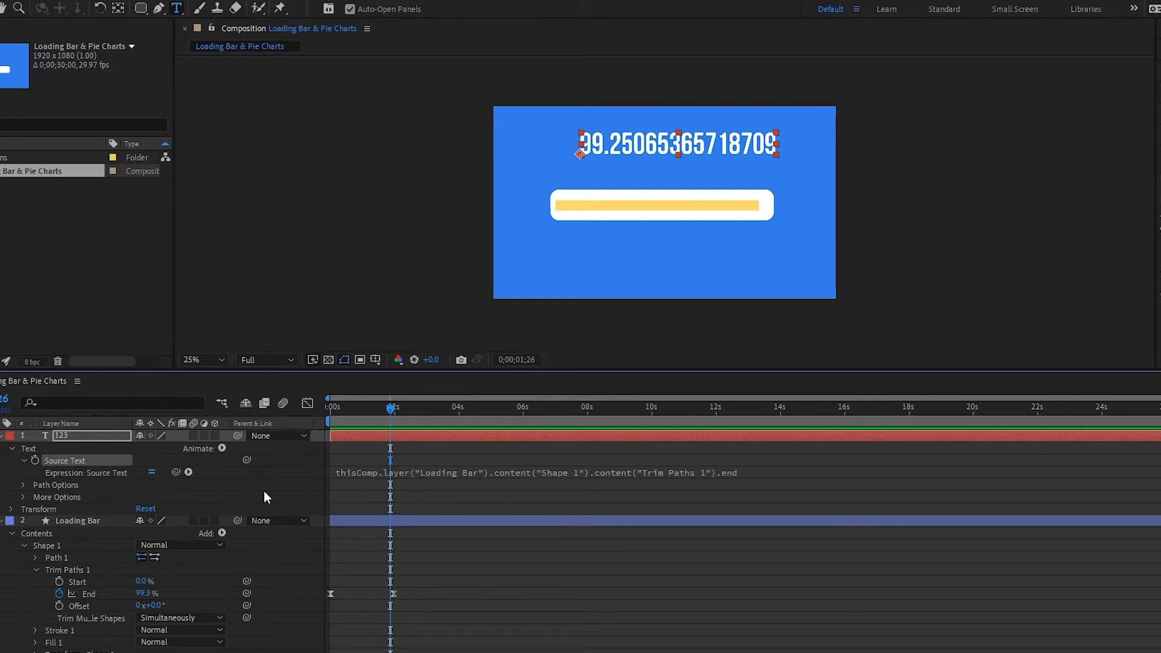
left_click(371, 471)
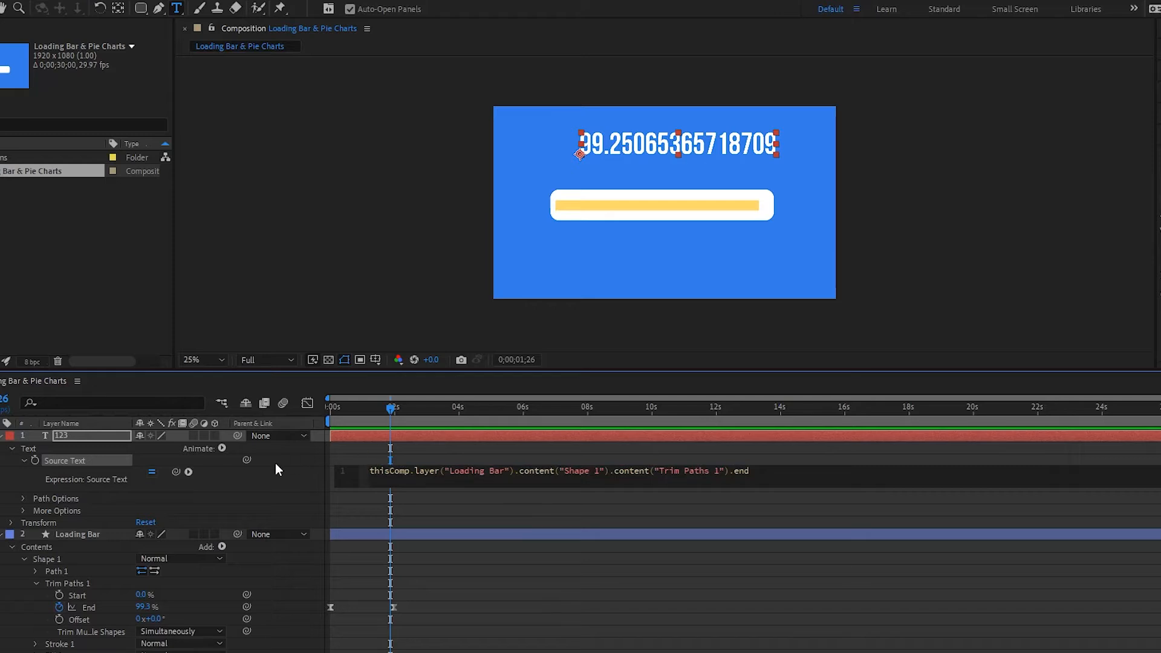
left_click(189, 472)
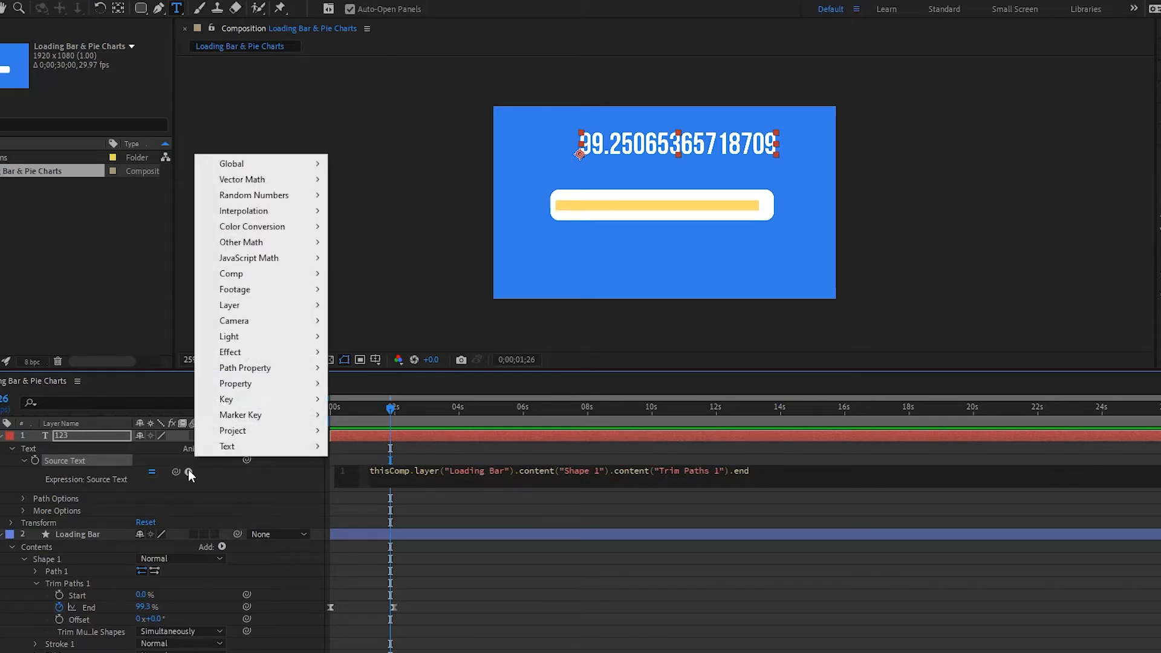
mouse_move(259, 291)
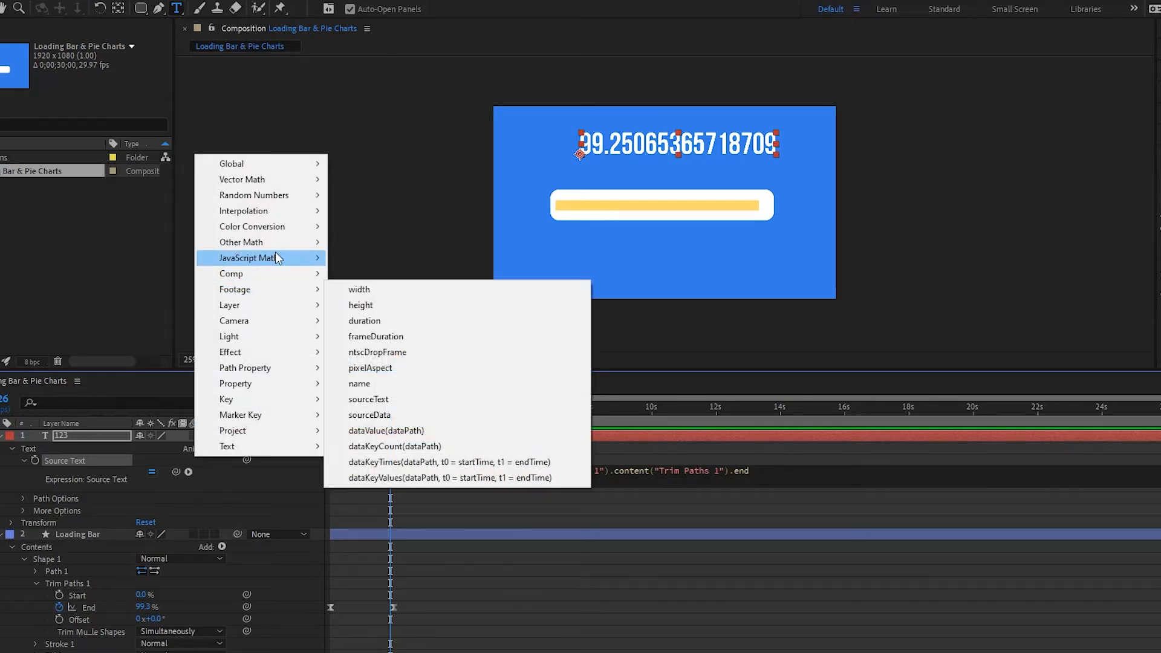
mouse_move(275, 254)
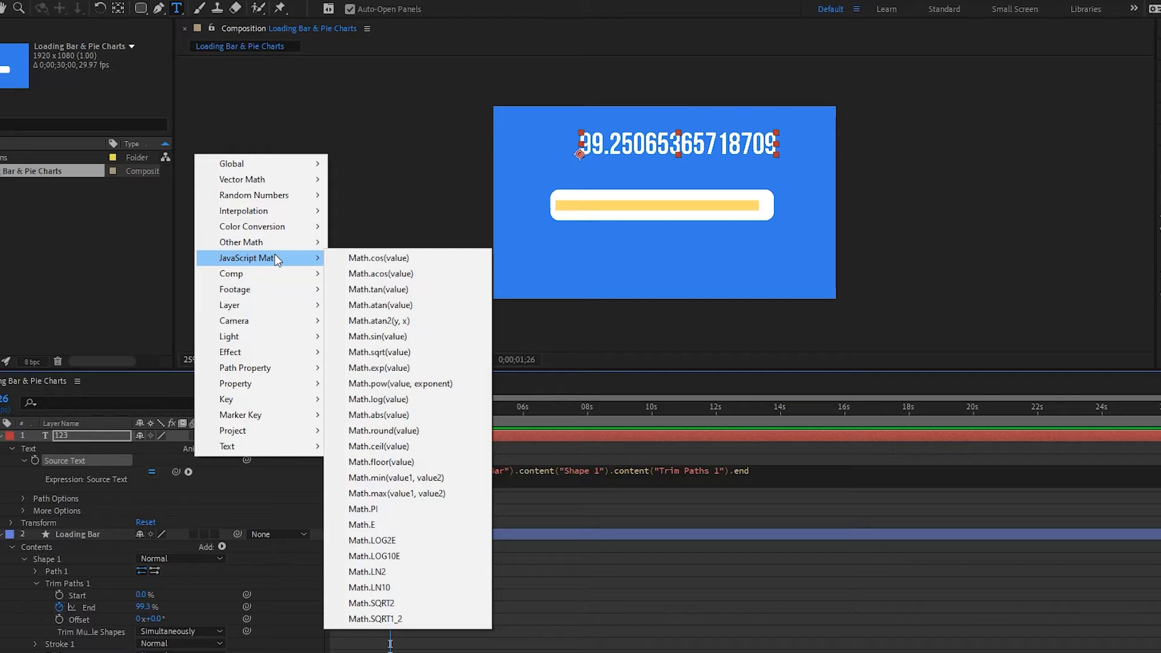
left_click(392, 431)
left_click_drag(455, 470, 424, 476)
key("BackSpace")
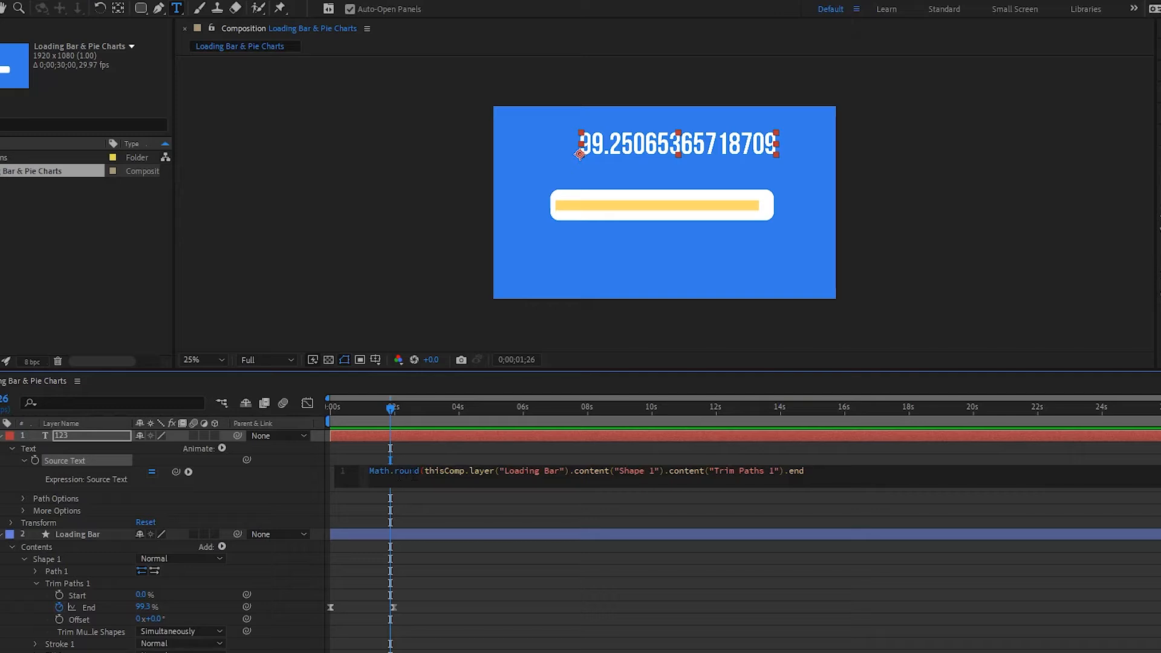
left_click(831, 473)
type(")")
left_click(745, 610)
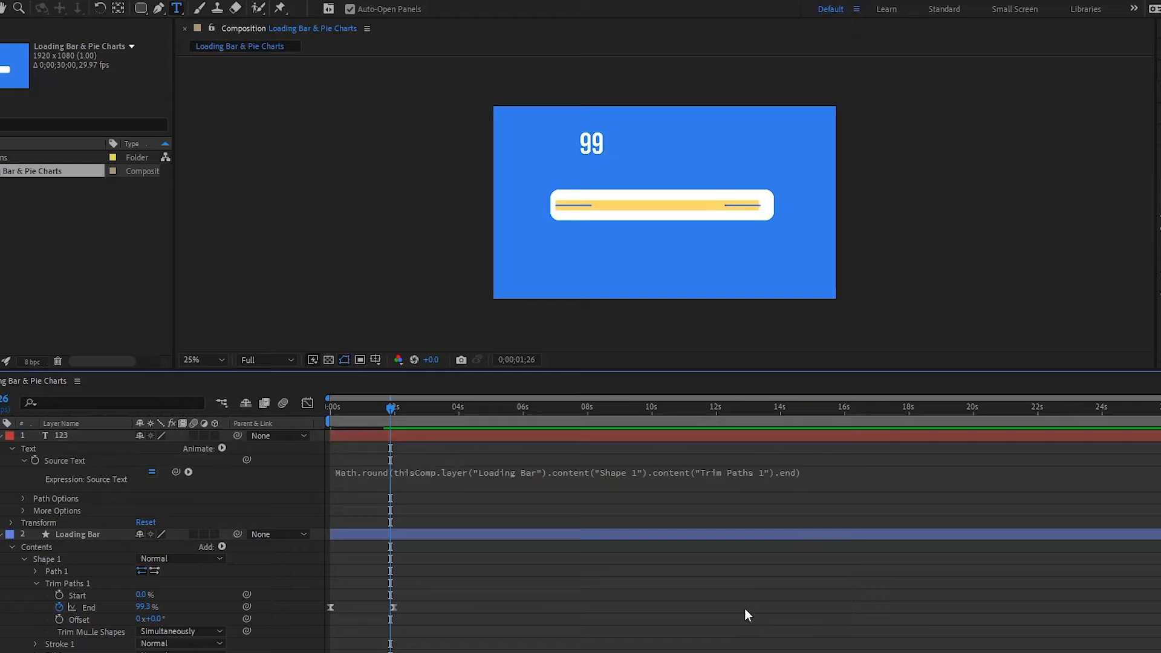
key("space")
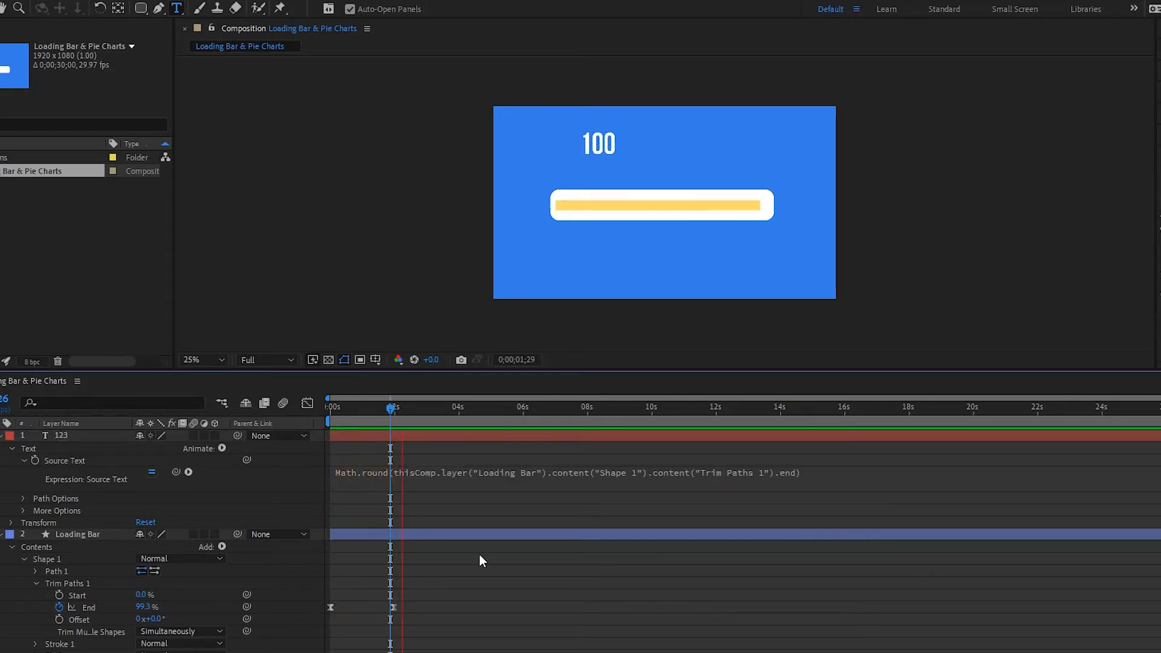
key("space")
Move the number text just above the left end of the loading bar
left_click(62, 435)
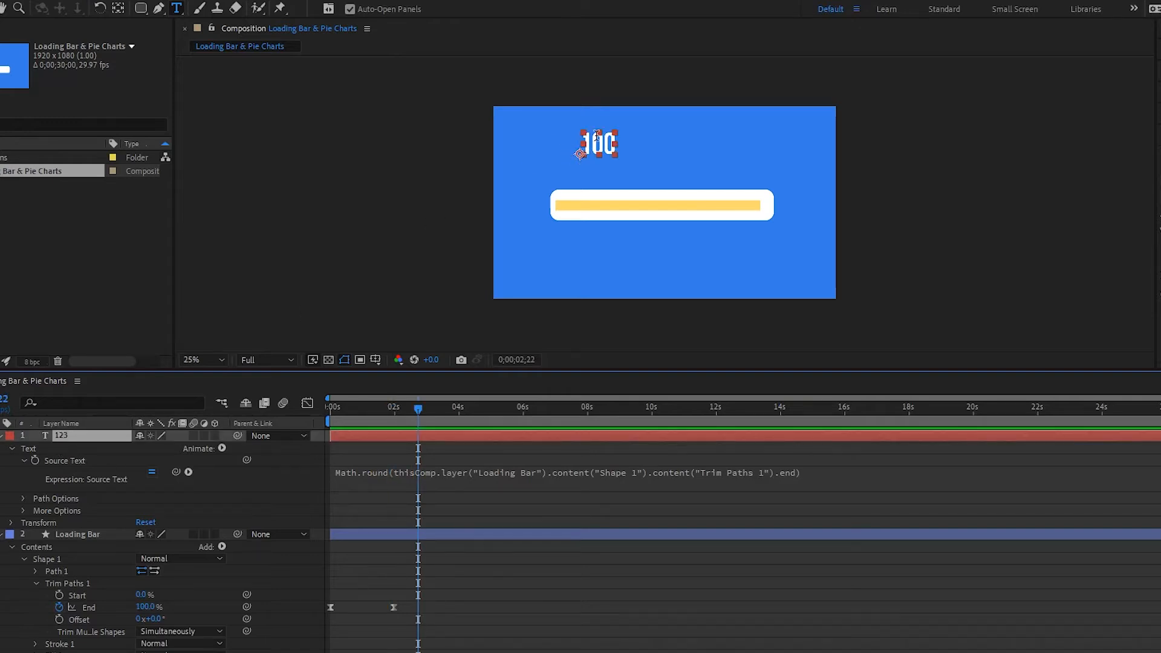
key("b")
key("v")
left_click_drag(602, 147, 582, 170)
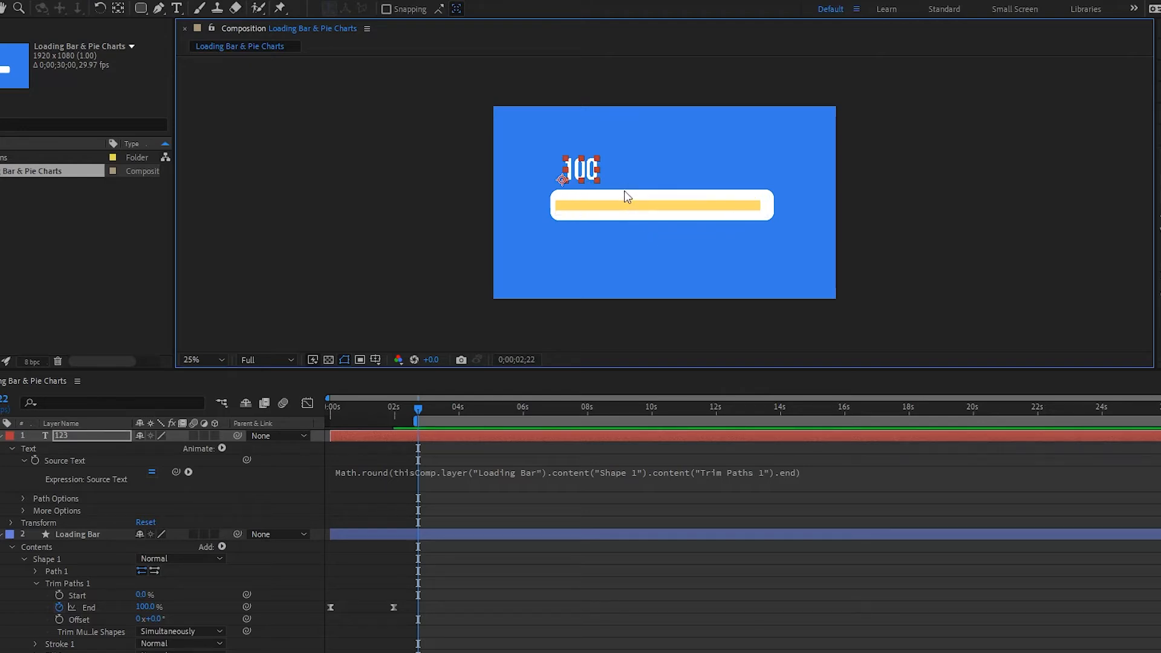
Append +"%" to the 123 layer's Source Text expression, and preview the percentage counter
left_click(807, 470)
key("ctrl+c")
left_click(807, 471)
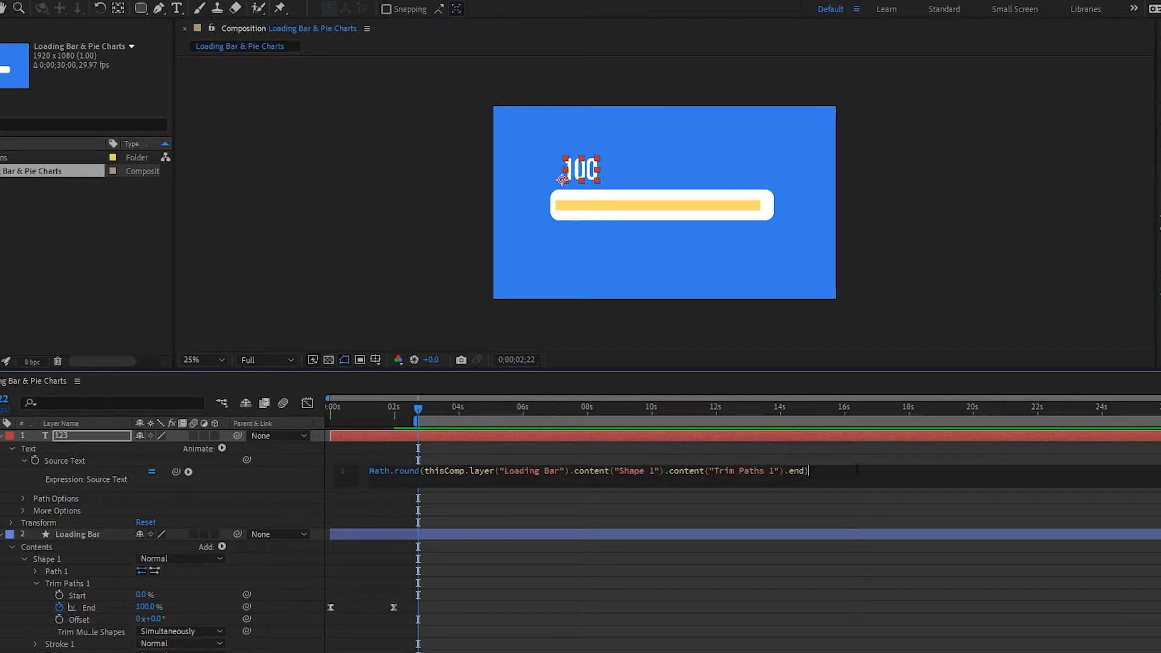
type("+\"")
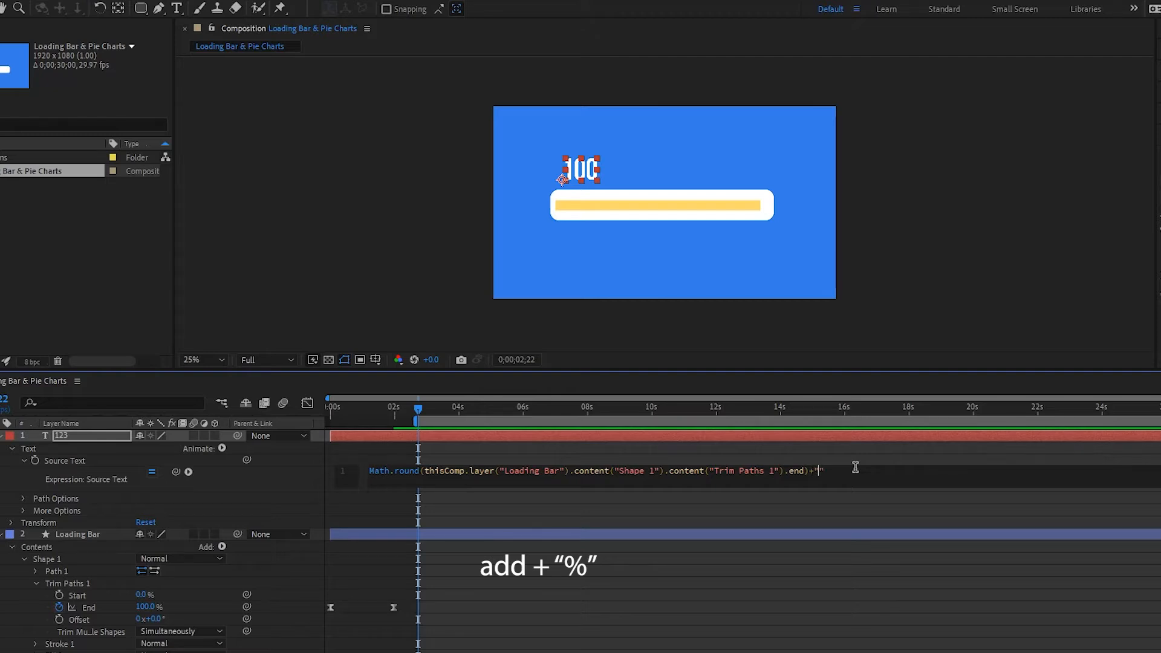
type("%")
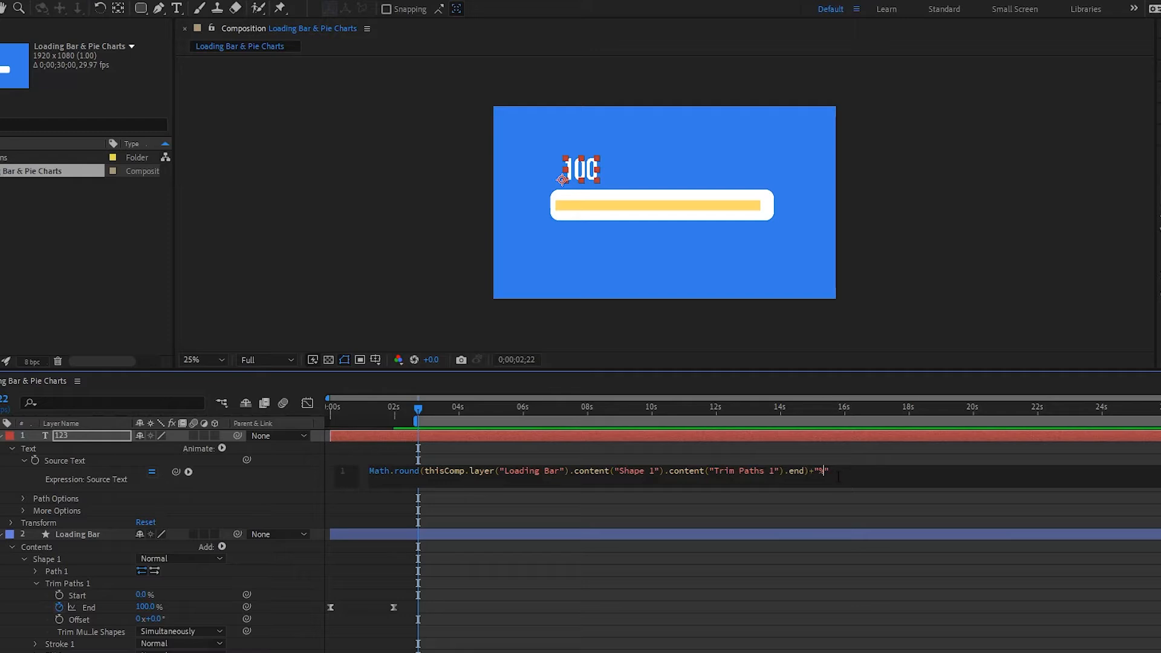
left_click(868, 520)
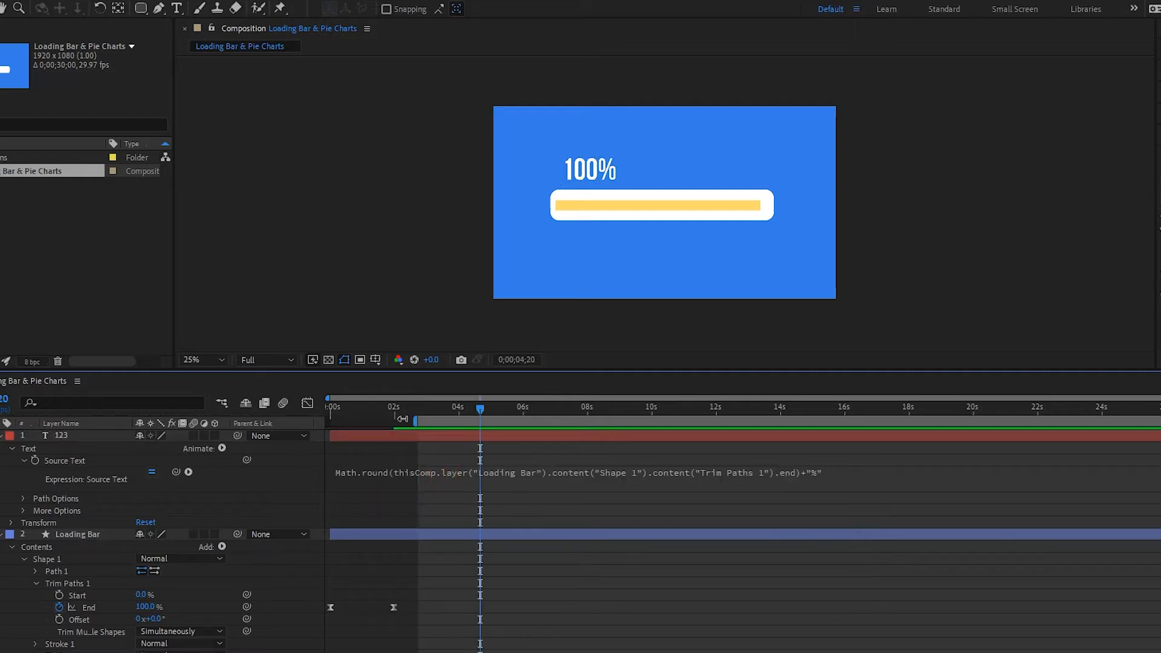
key("space")
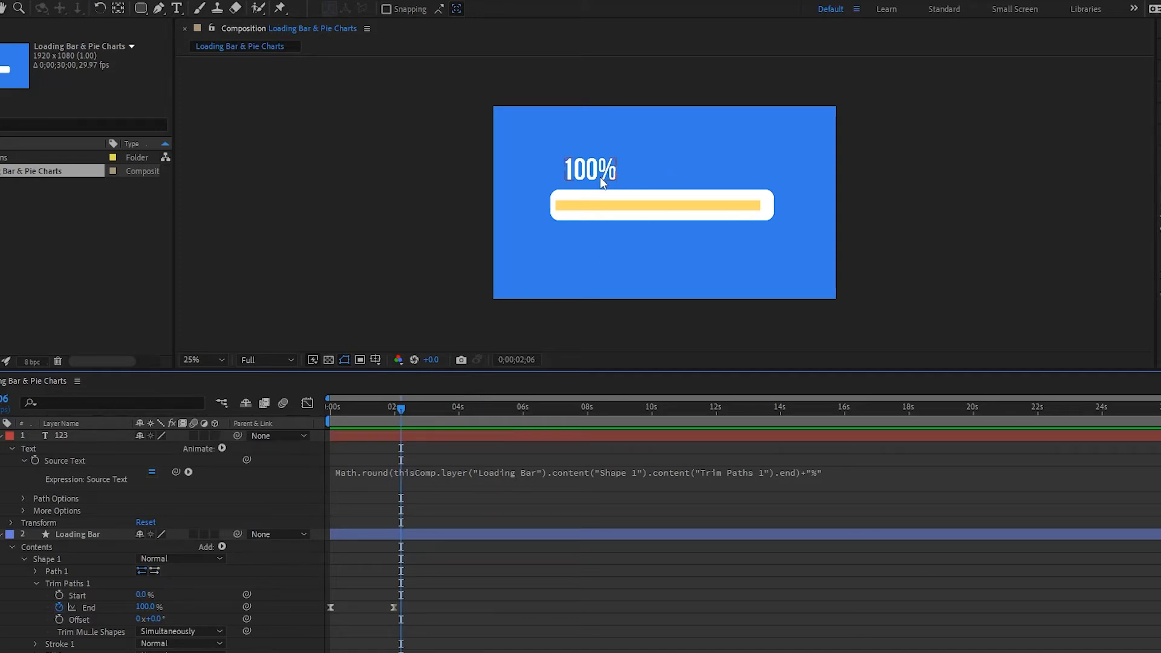
Link the 123 layer's Opacity to the Loading Bar's Trim Paths End property, and preview the text fading in
left_click(341, 404)
key("Home")
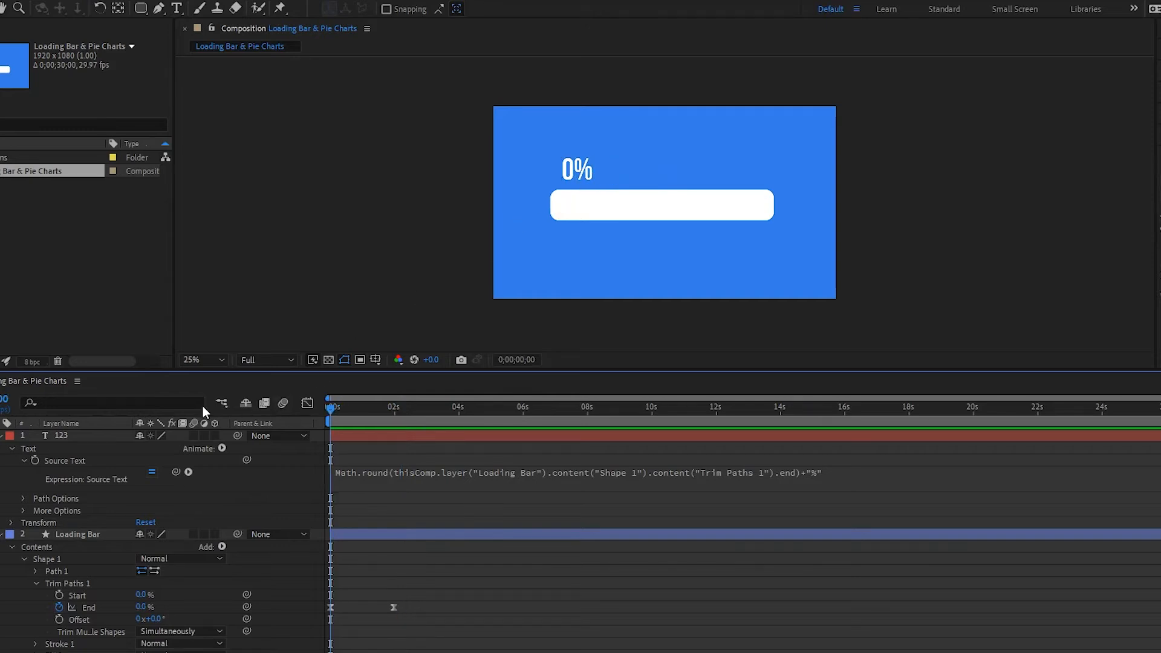
left_click(56, 437)
key("t")
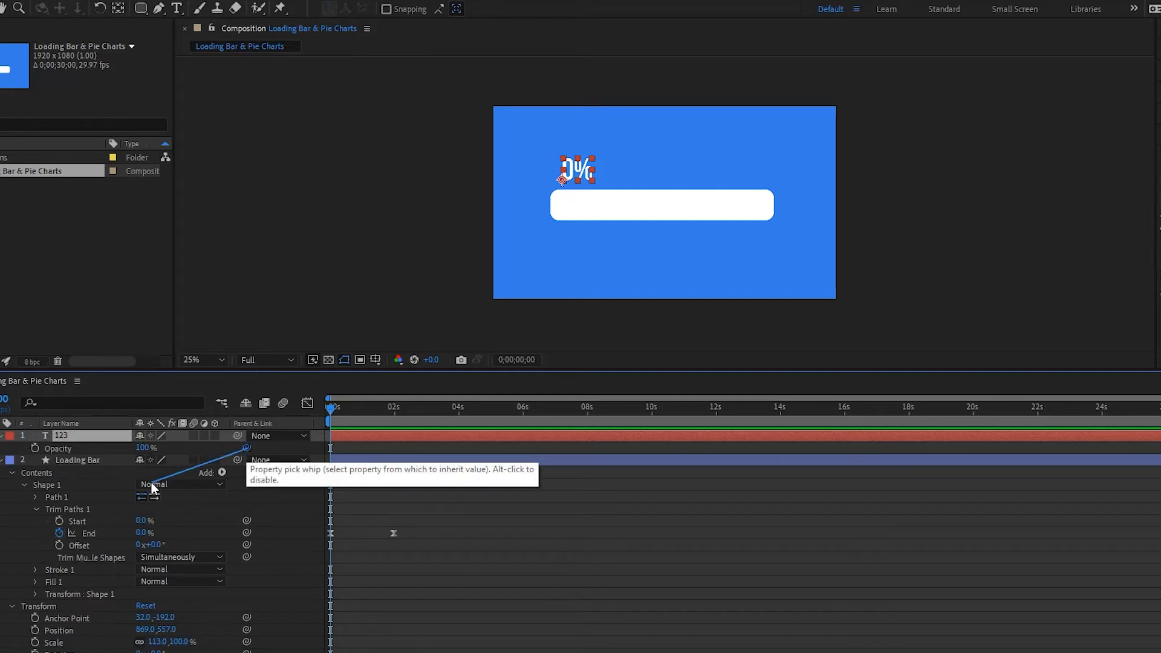
left_click_drag(246, 448, 91, 533)
left_click(521, 549)
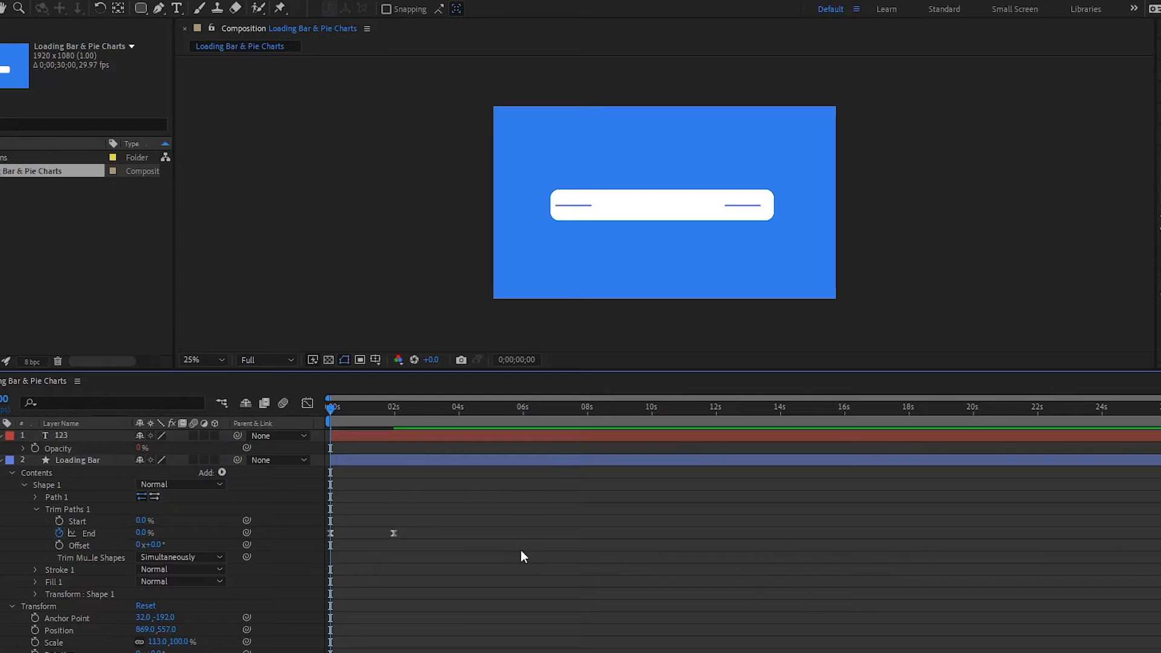
key("space")
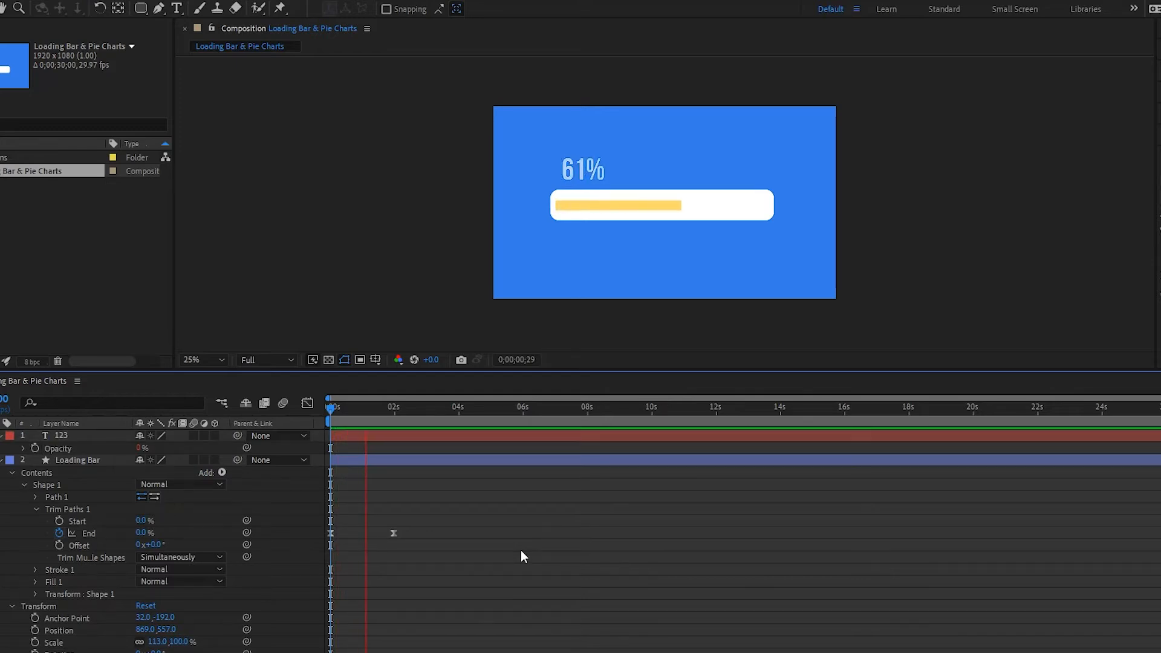
key("space")
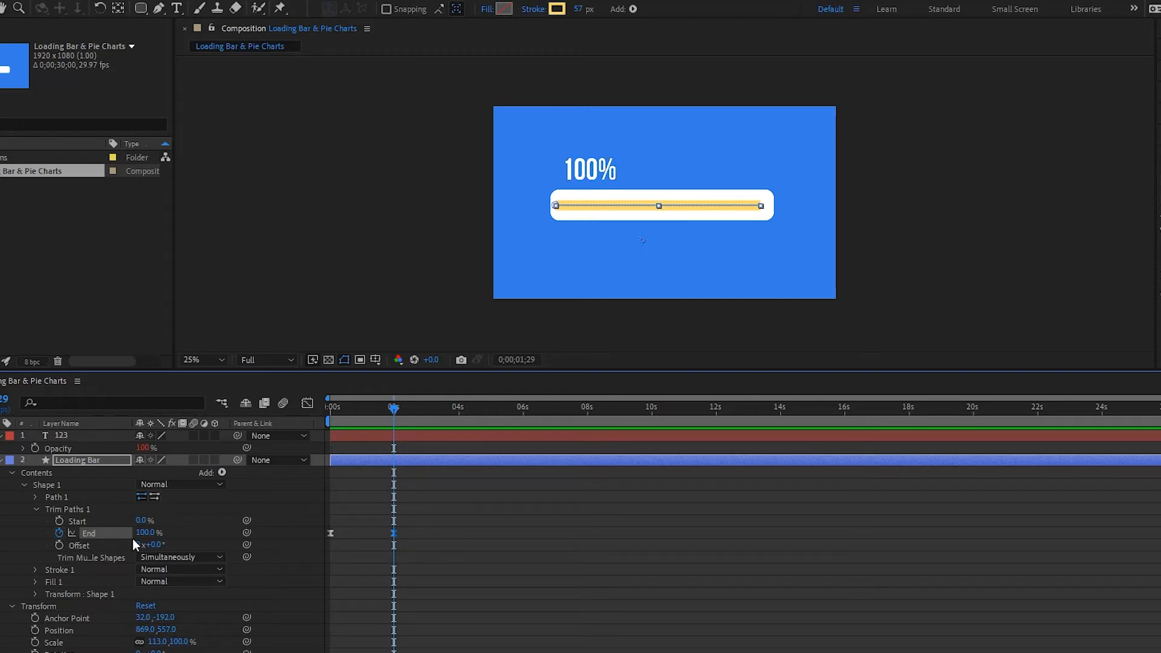
Set the Trim Paths End keyframe at 0;00;01;29 to 50%
double_click(393, 532)
type("75")
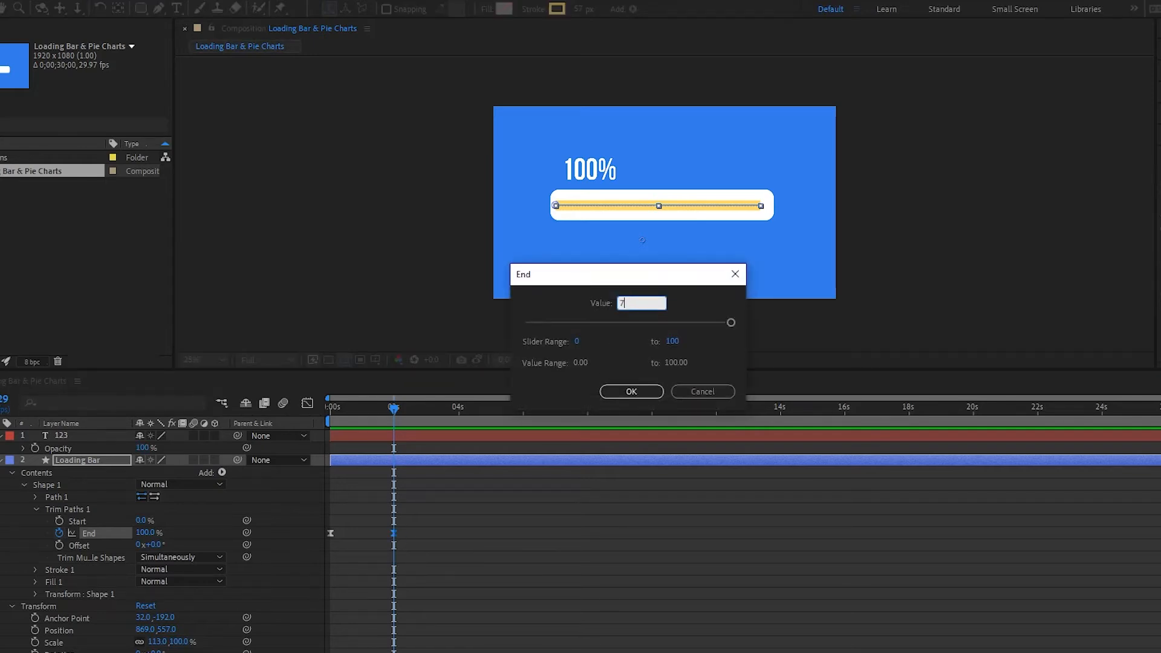
key("BackSpace")
key("BackSpace")
type("50")
key("Return")
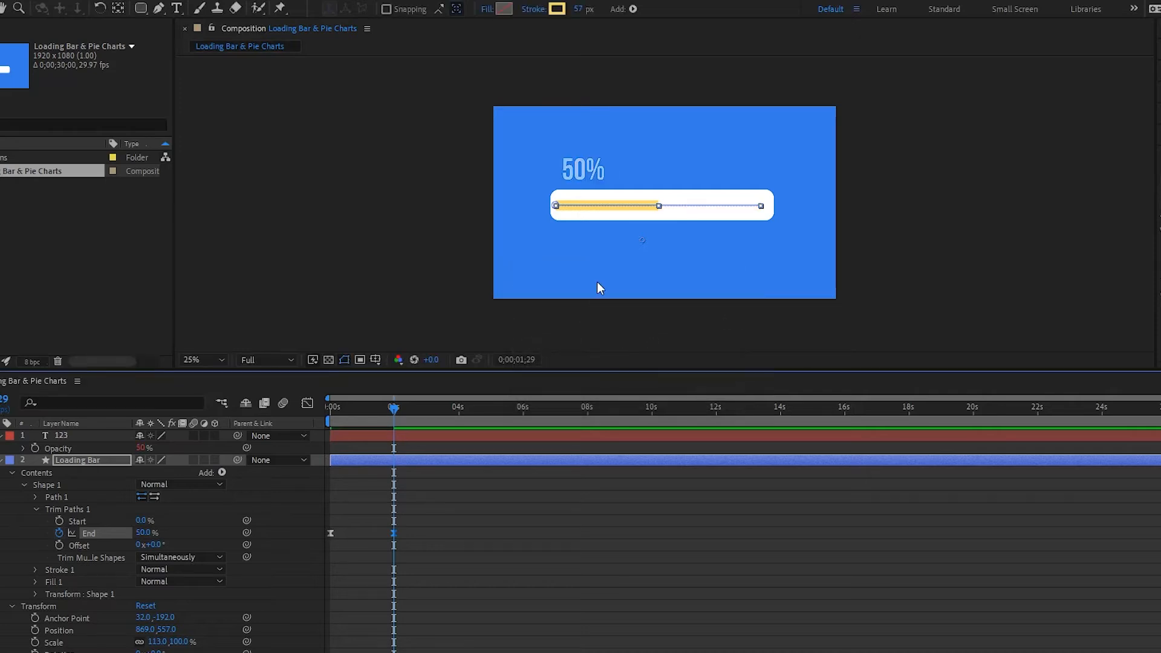
left_click(494, 577)
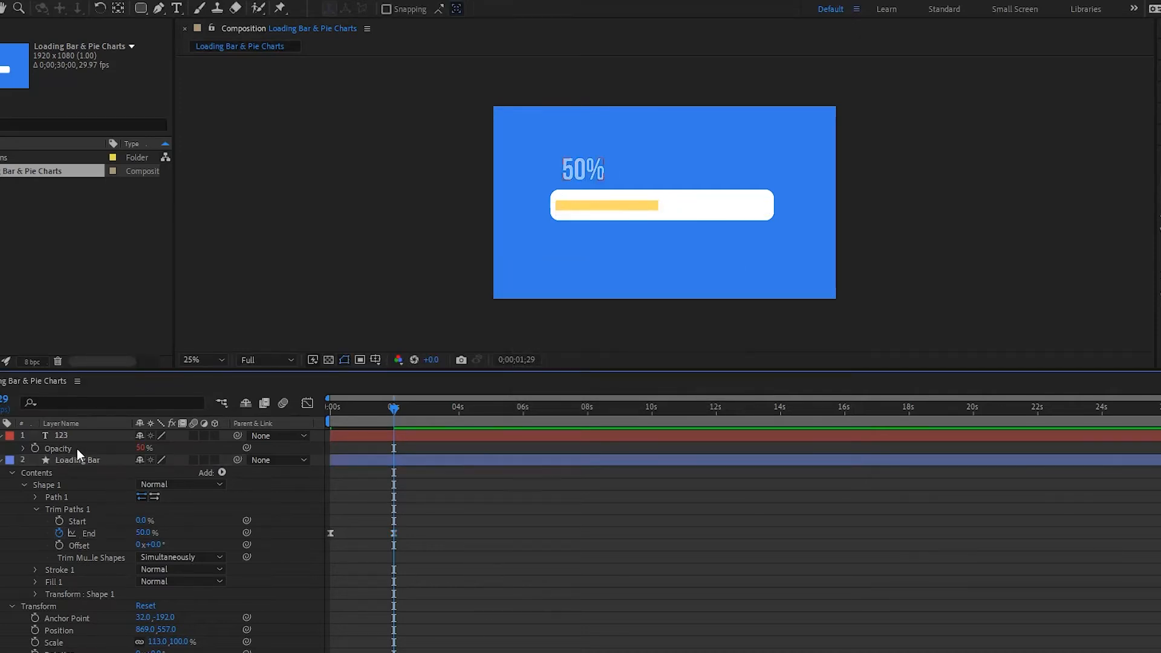
Multiply the 123 layer's Opacity expression by 5 by adding *5 after end, and preview the faster fade-in
left_click(33, 448, "alt")
key("ctrl+v")
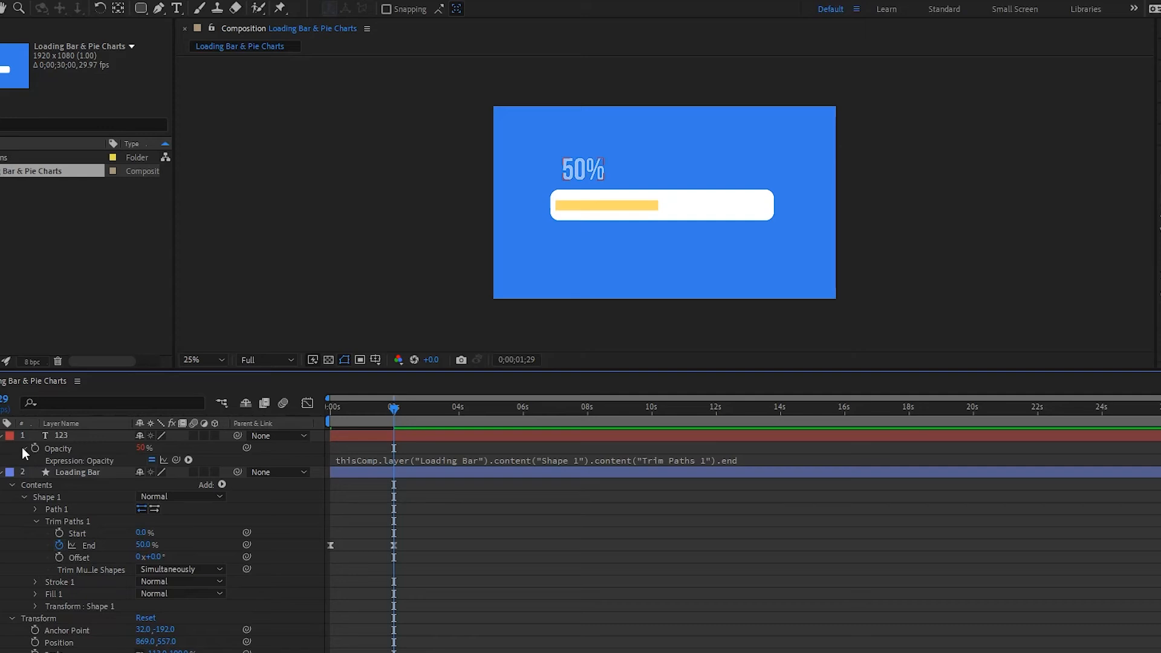
left_click(734, 461)
left_click(760, 459)
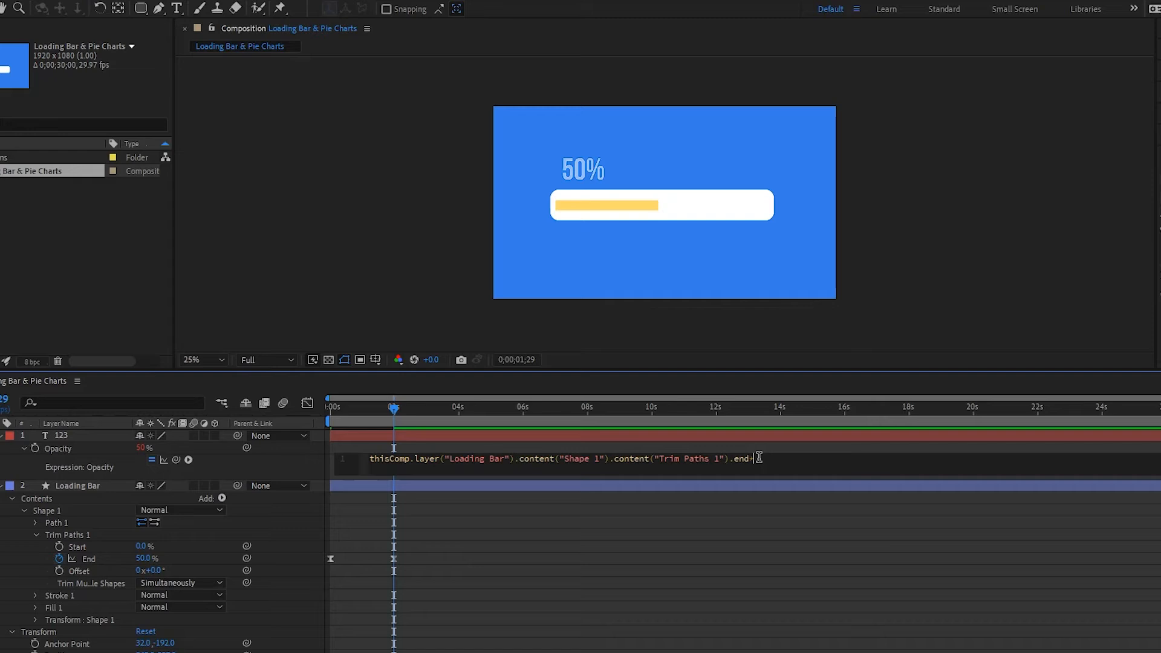
type("*5")
key("KP_Enter")
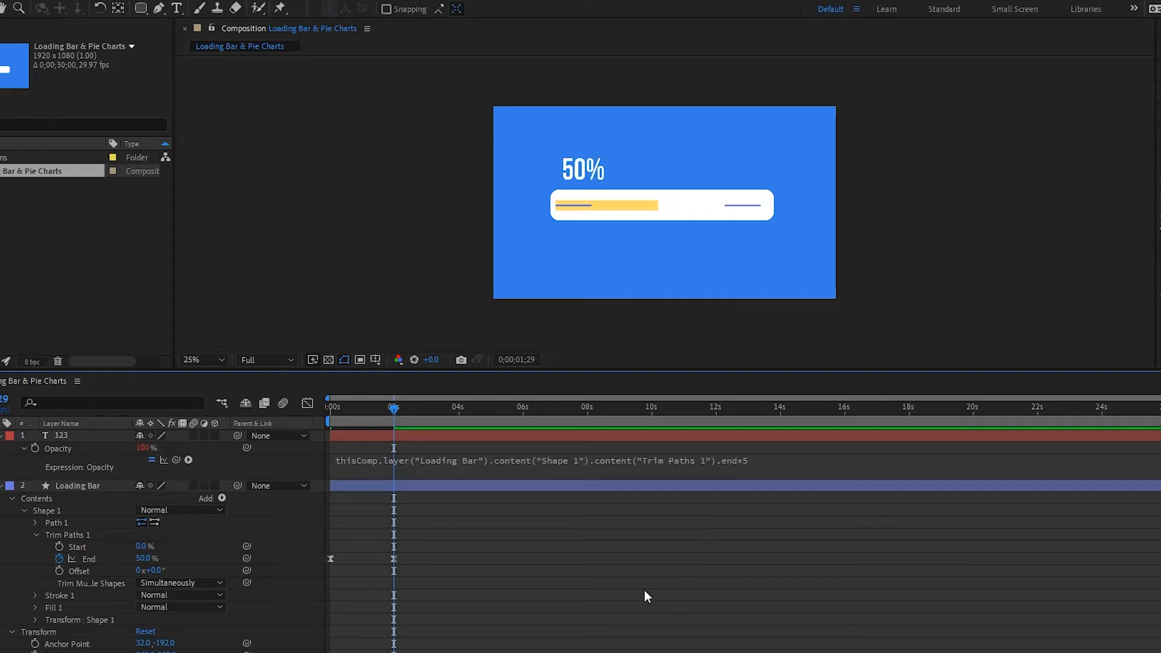
key("space")
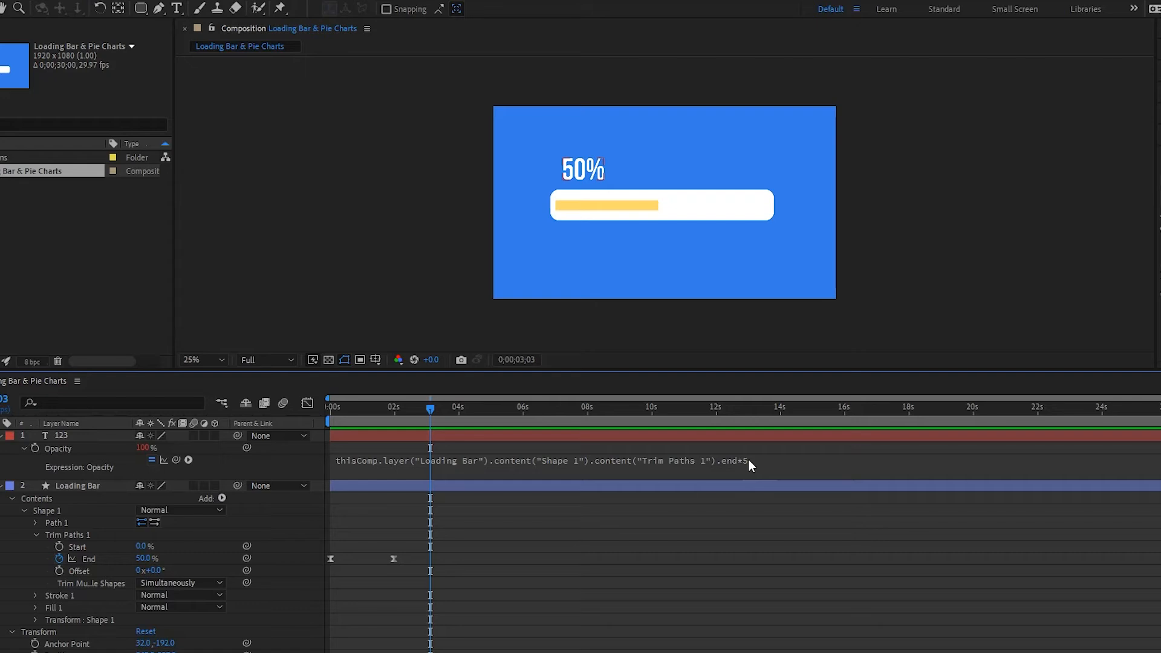
Try the 123 layer's Opacity expression without the *5 multiplier, and undo its removal
left_click(730, 461)
left_click(771, 460)
key("BackSpace")
key("BackSpace")
key("KP_Enter")
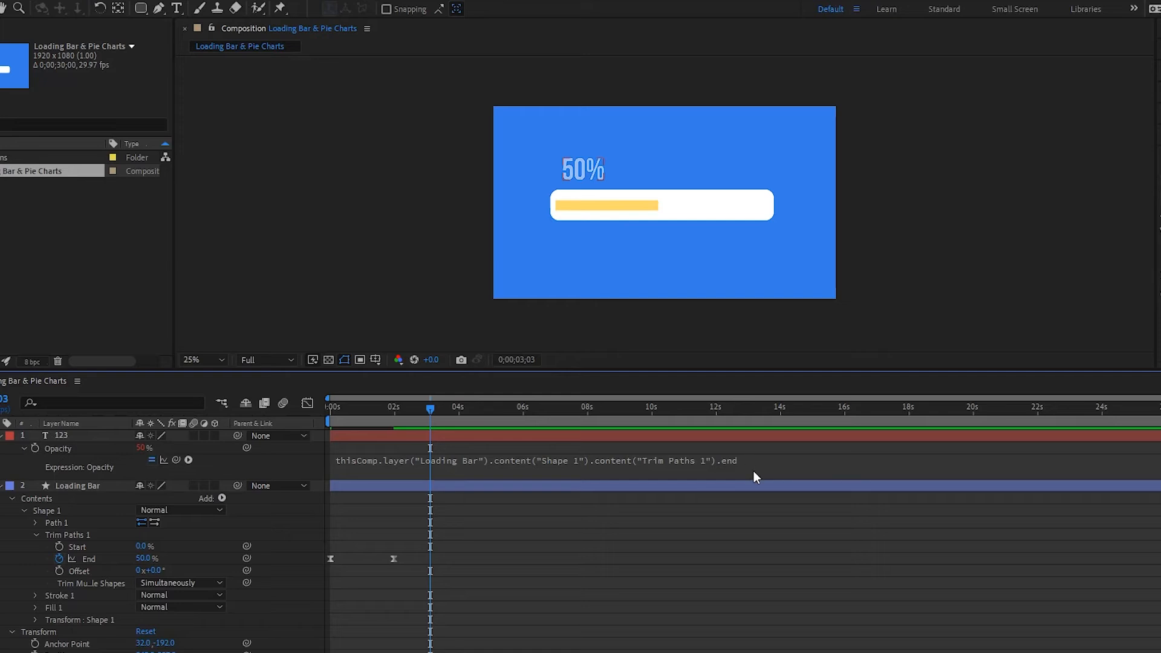
key("ctrl+z")
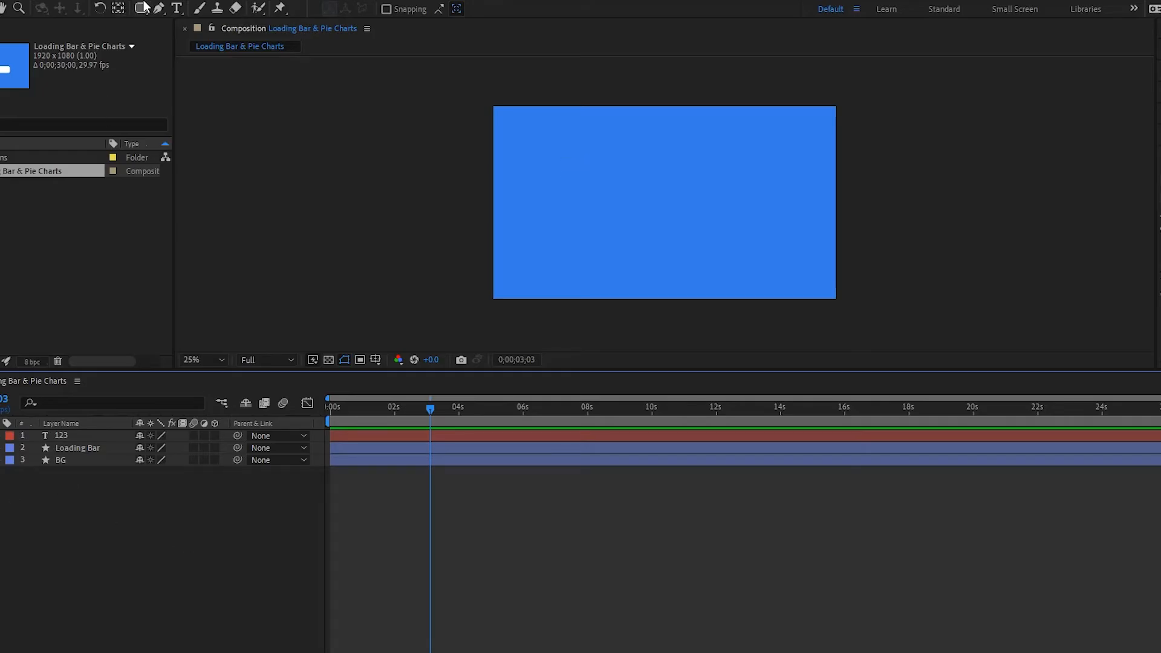
Draw a circle near the center of the composition with the Ellipse tool
left_click(140, 9)
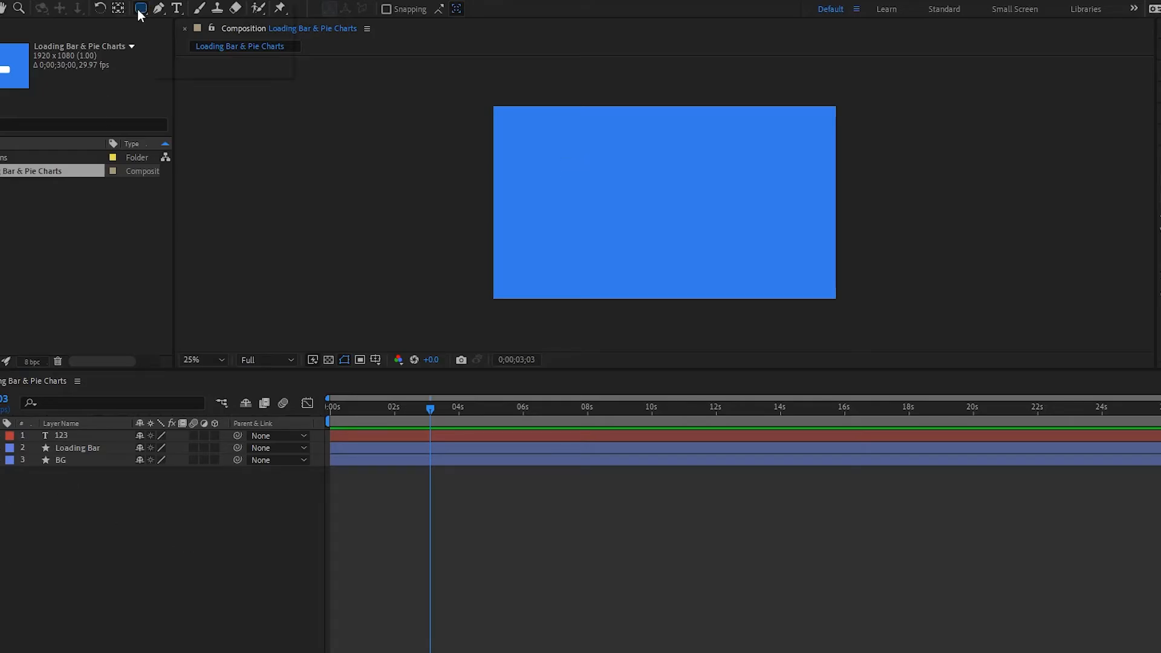
left_click(140, 8)
left_click(192, 37)
left_click(631, 169)
left_click_drag(631, 170, 715, 247)
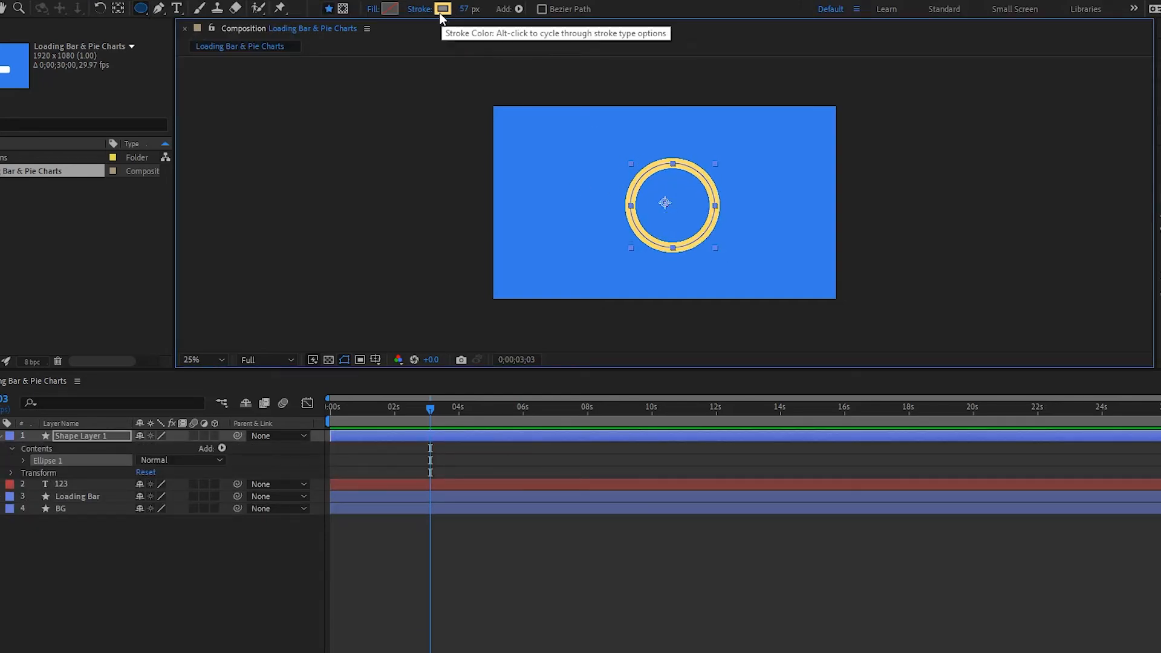
Give the circle a solid white FFFFFF fill and set its stroke to None
left_click(390, 9)
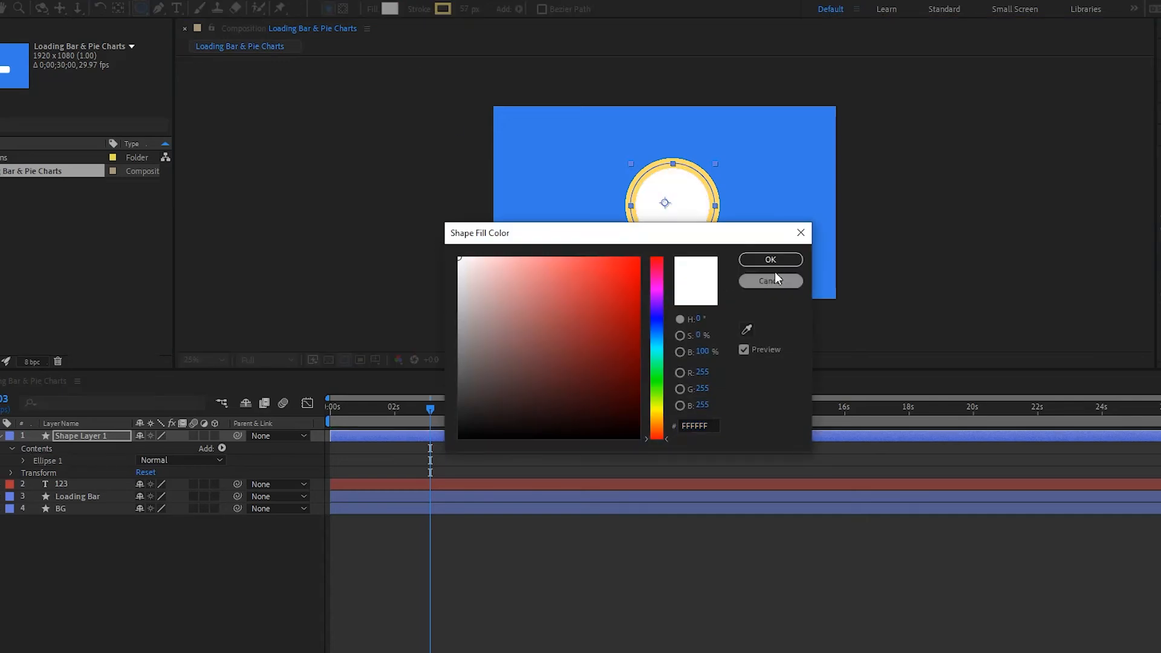
left_click(783, 259)
left_click_drag(463, 15, 426, 16)
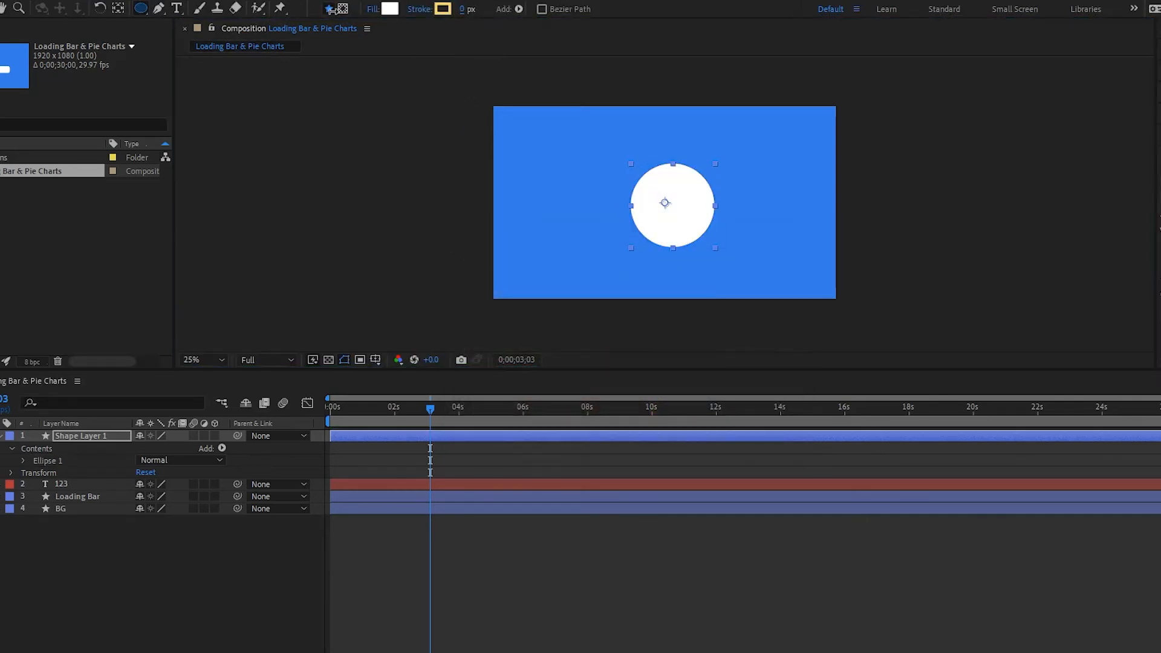
left_click(419, 8)
left_click(551, 307)
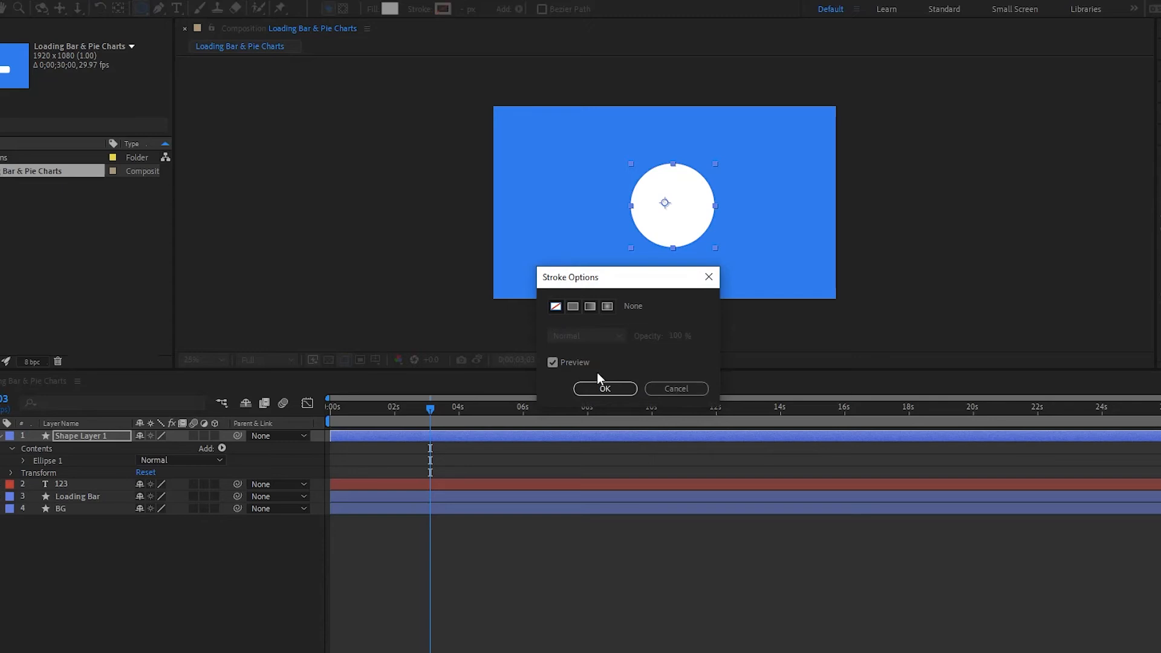
left_click(595, 391)
Duplicate the circle's shape layer, then rename the original BG and the copy Stroke
left_click(79, 436)
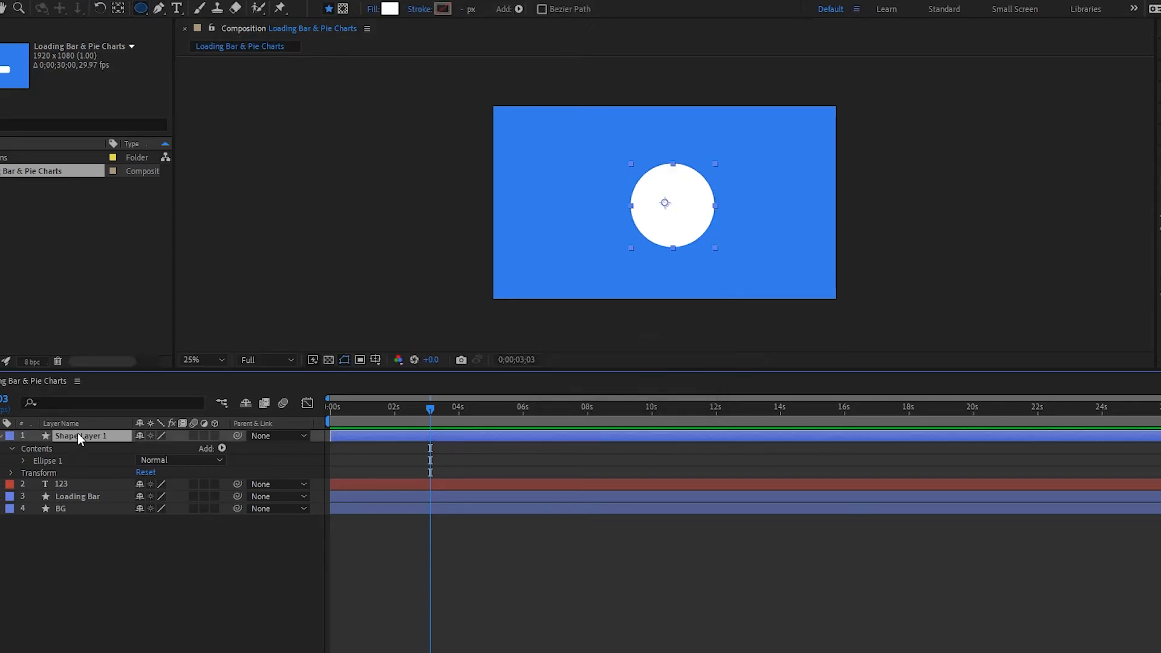
key("ctrl+d")
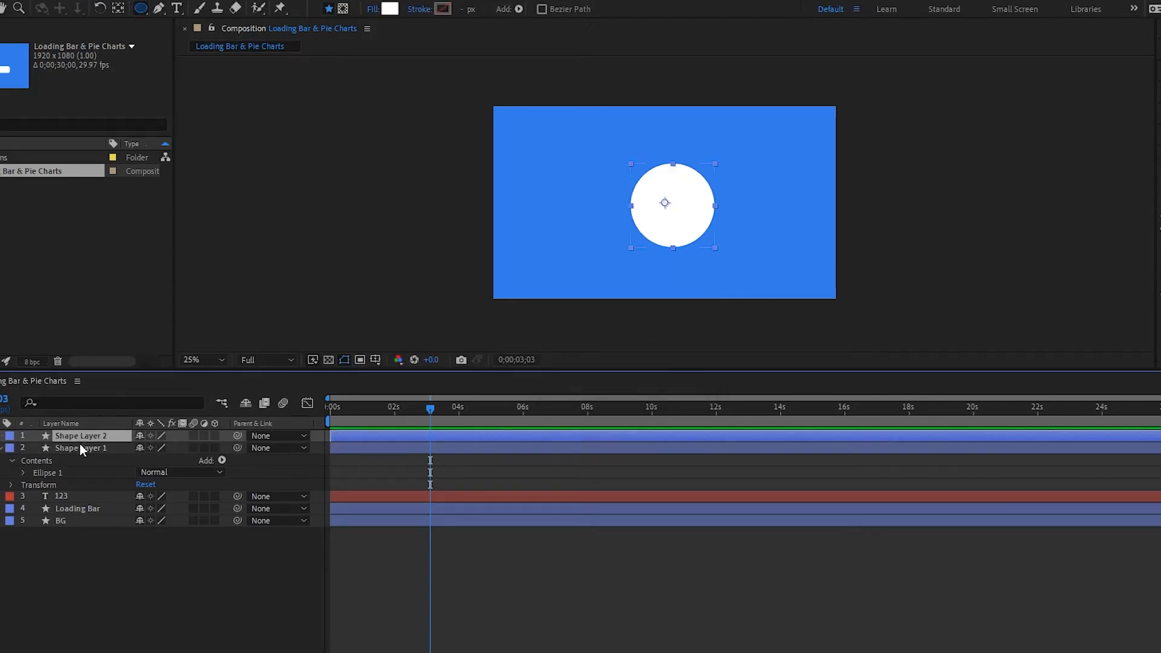
left_click(80, 444)
key("Return")
type("BG")
key("Return")
left_click(90, 436)
key("Return")
type("Stroke")
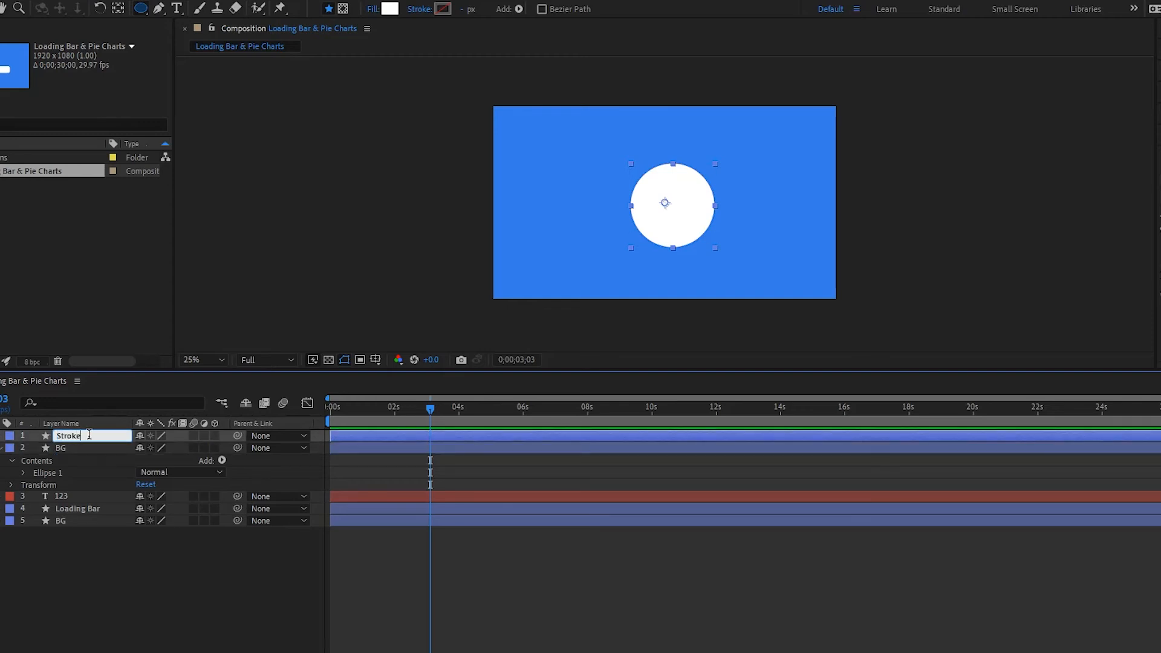
key("Return")
Give the Stroke layer's circle a yellow FFDA6B stroke of 59 px and set its fill to None
left_click(2, 436)
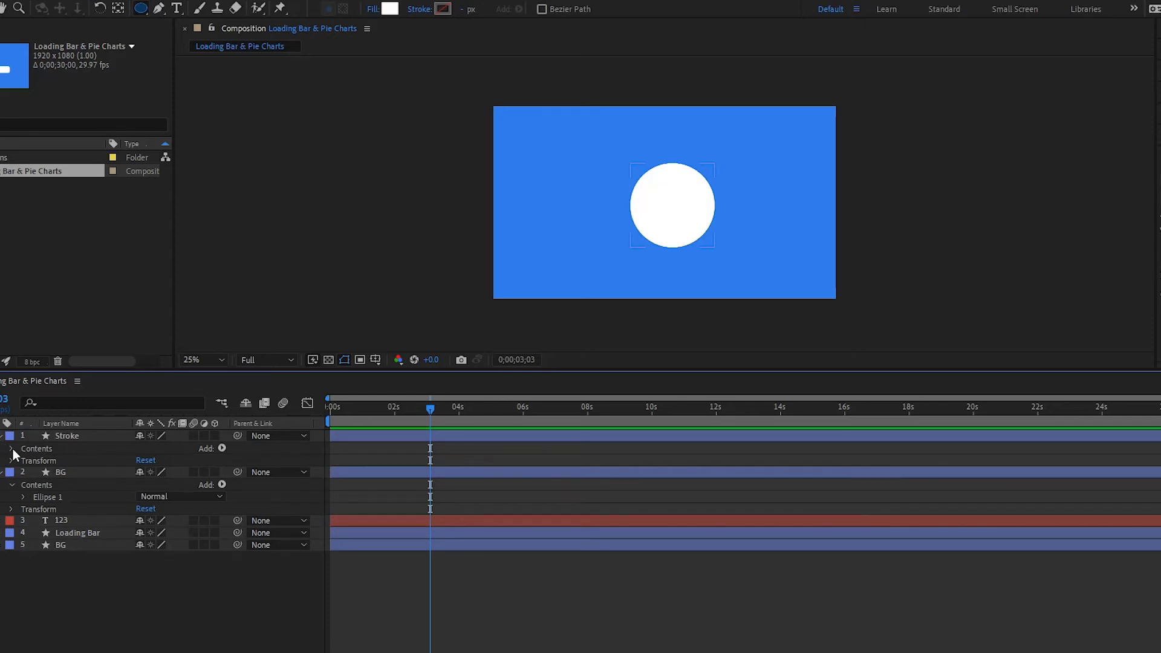
left_click(57, 436)
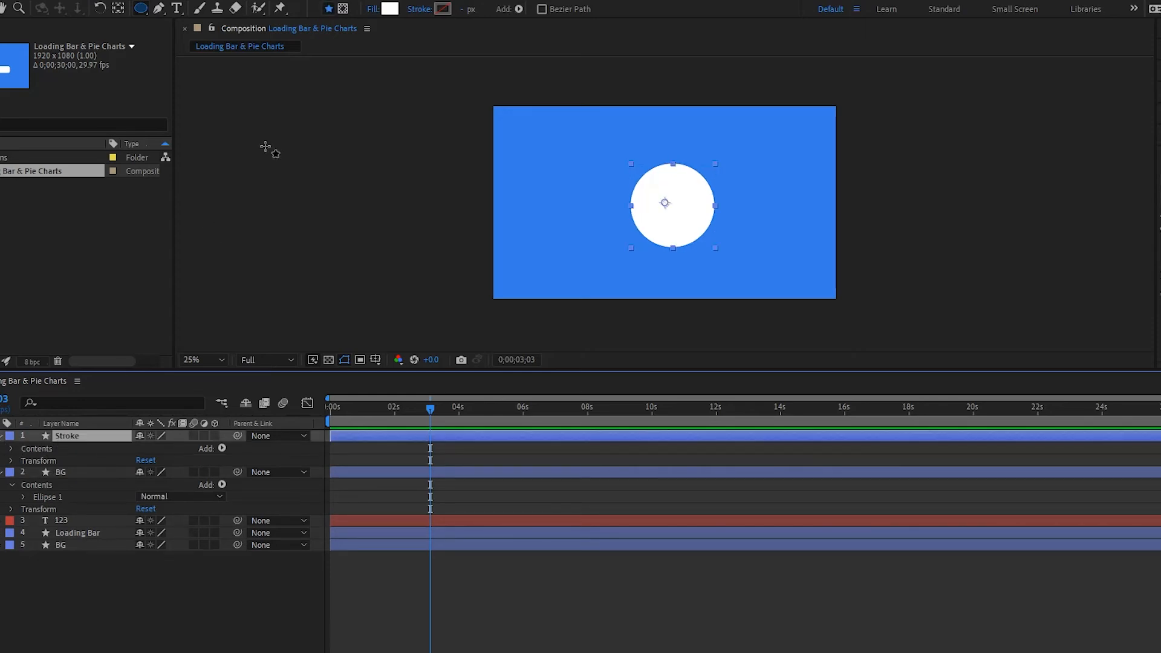
left_click(443, 8)
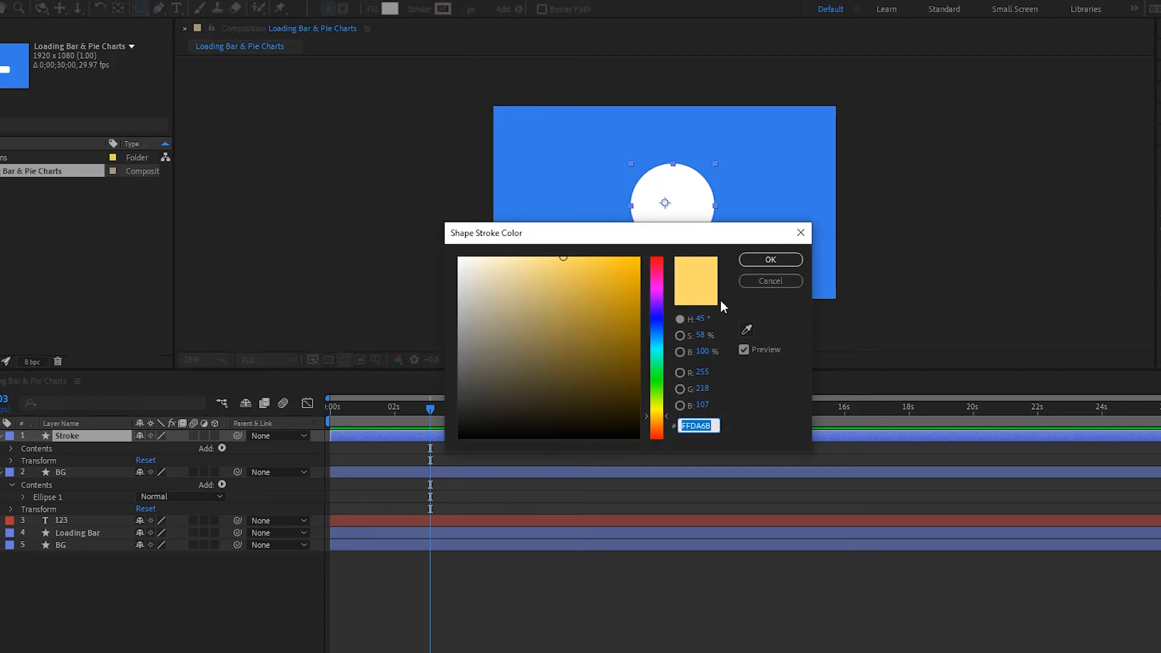
left_click(768, 260)
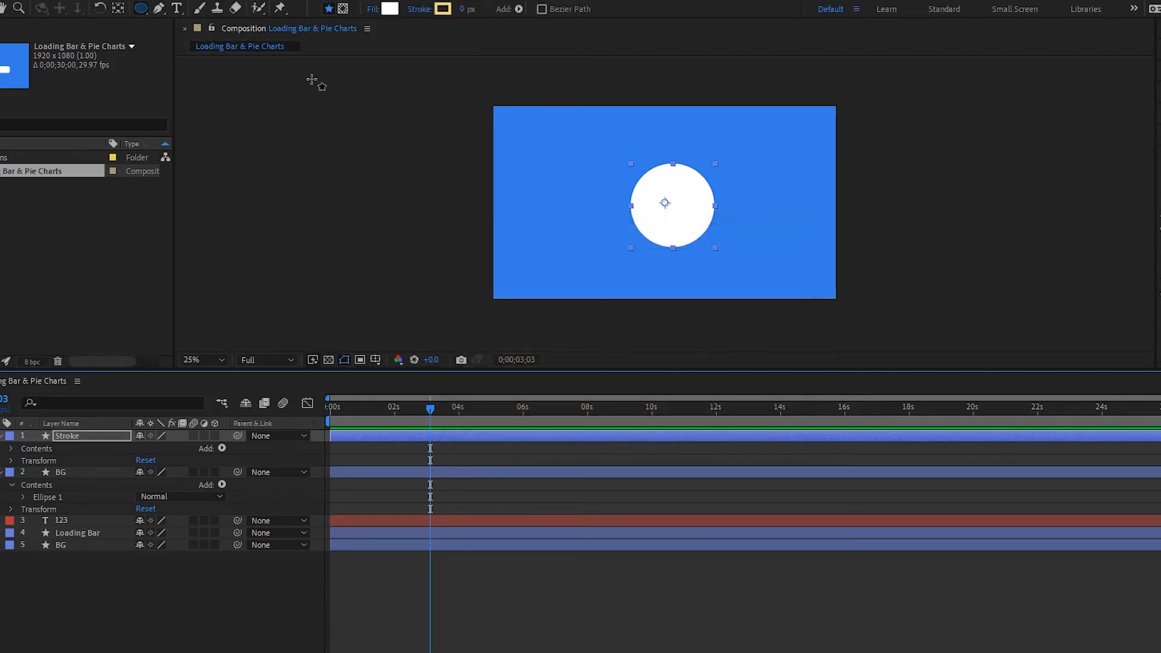
left_click_drag(465, 12, 500, 9)
left_click(385, 10)
left_click(555, 306)
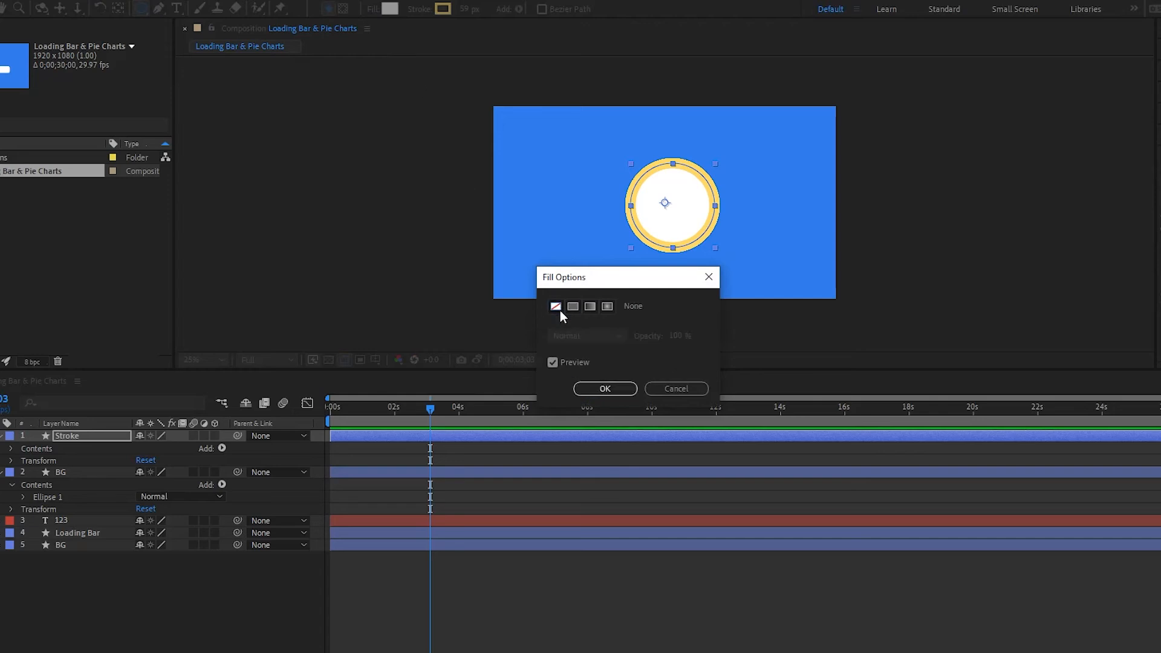
left_click(630, 392)
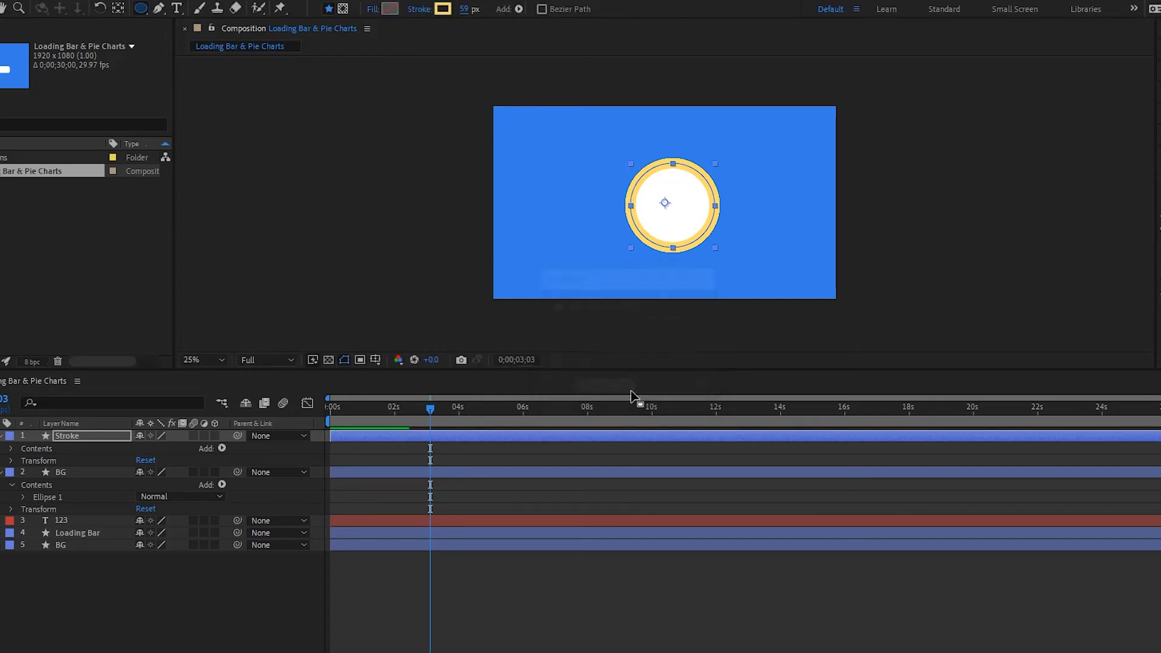
Add Trim Paths to Ellipse 1 in the Stroke layer
left_click(70, 435)
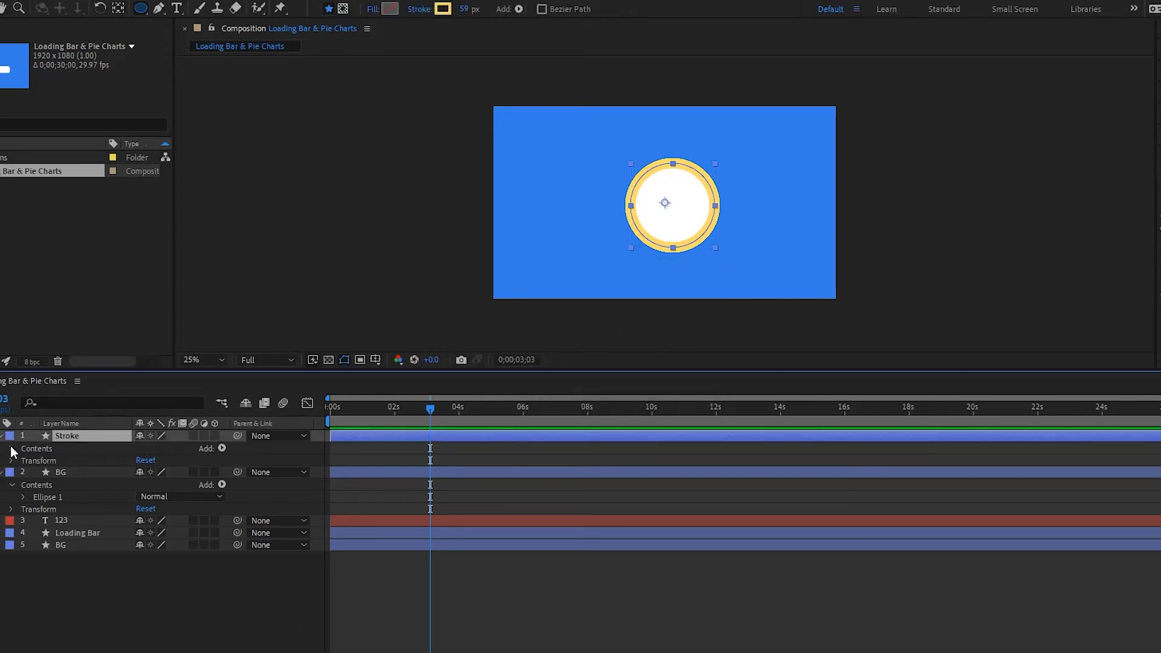
left_click(10, 448)
left_click(23, 461)
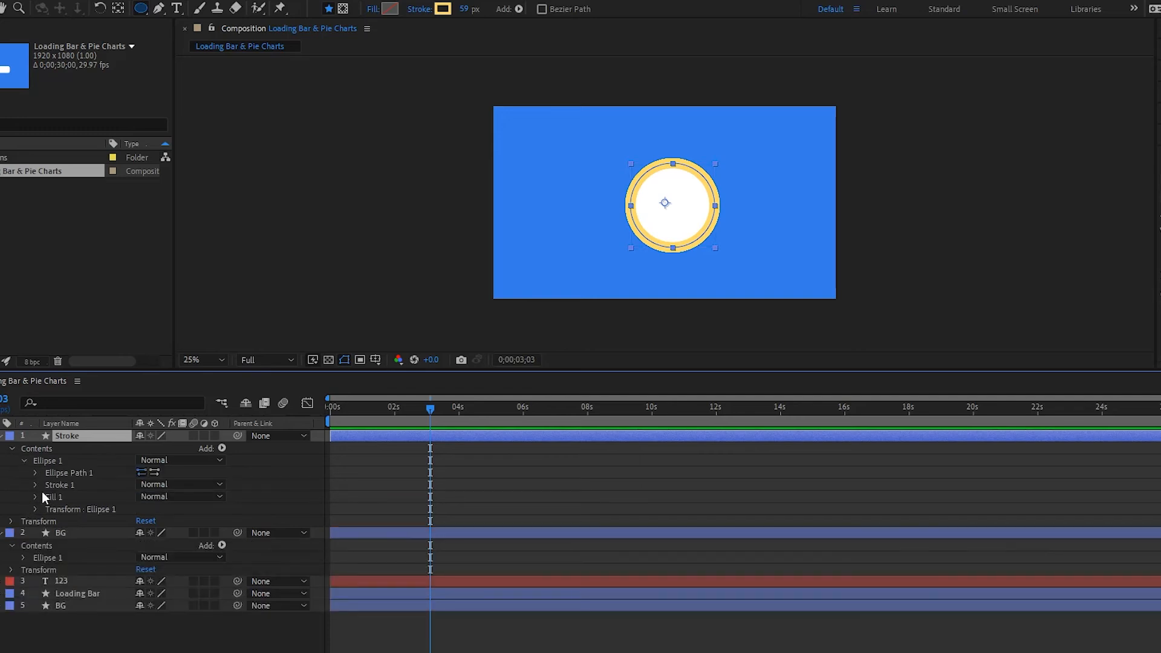
left_click(58, 484)
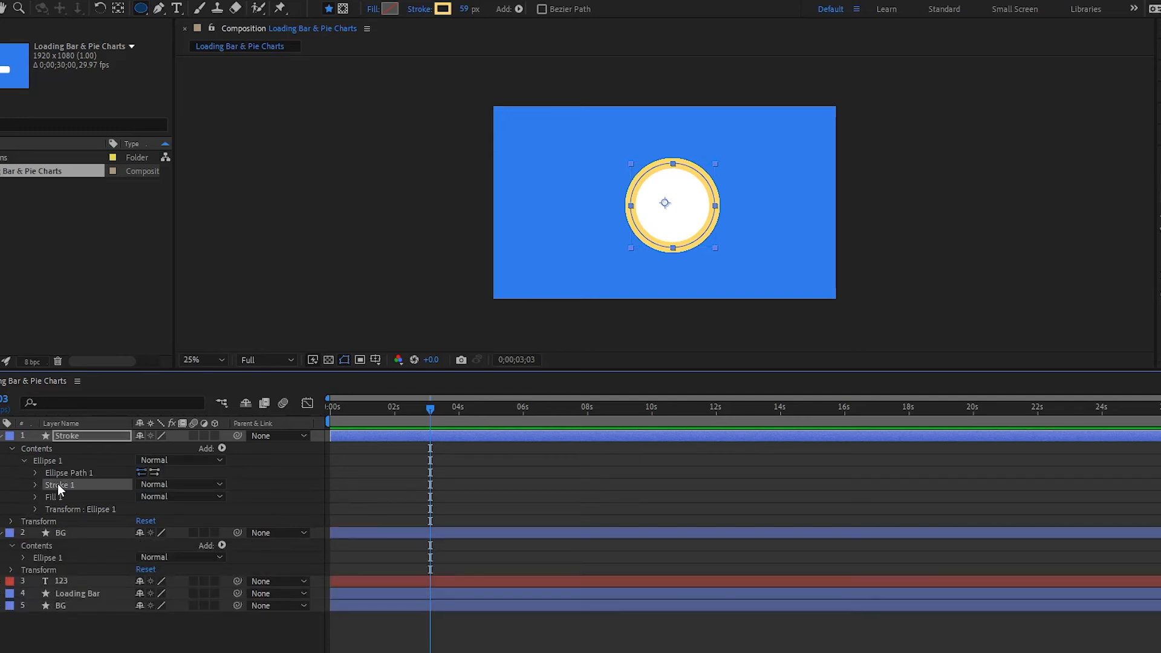
left_click(221, 449)
left_click(280, 372)
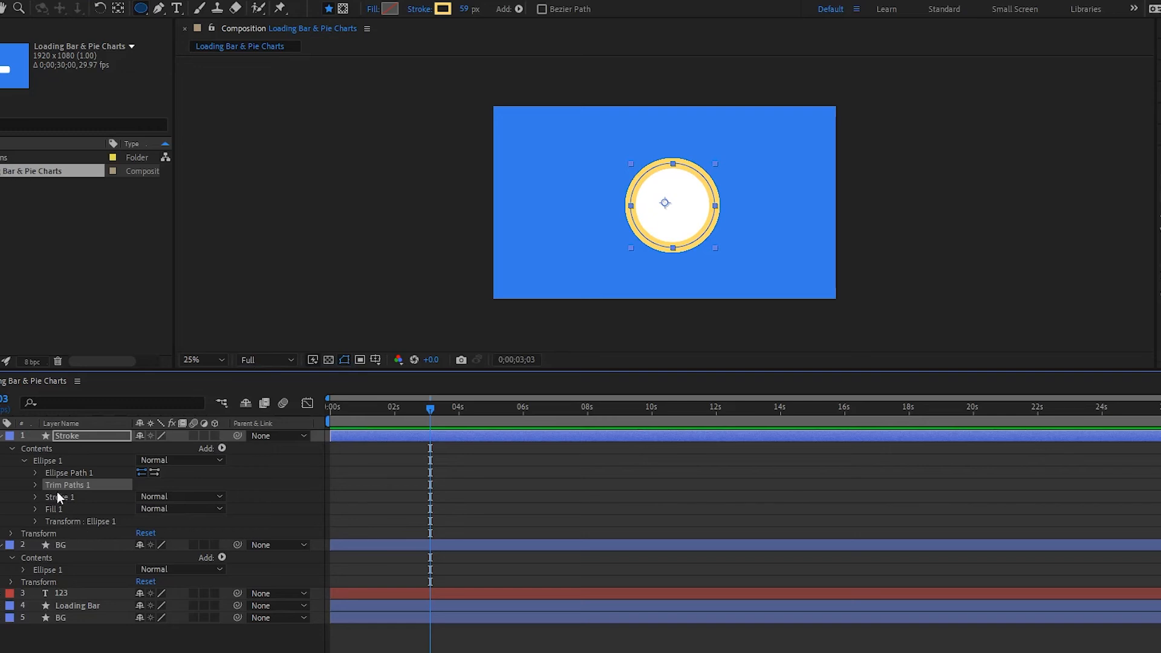
Set the Stroke layer's Trim Paths End to 63% and keyframe it at 0;00;01;29
left_click(36, 485)
mouse_move(151, 511)
left_mouse_down()
mouse_move(97, 503)
mouse_move(151, 496)
mouse_move(202, 536)
mouse_move(175, 532)
left_mouse_up()
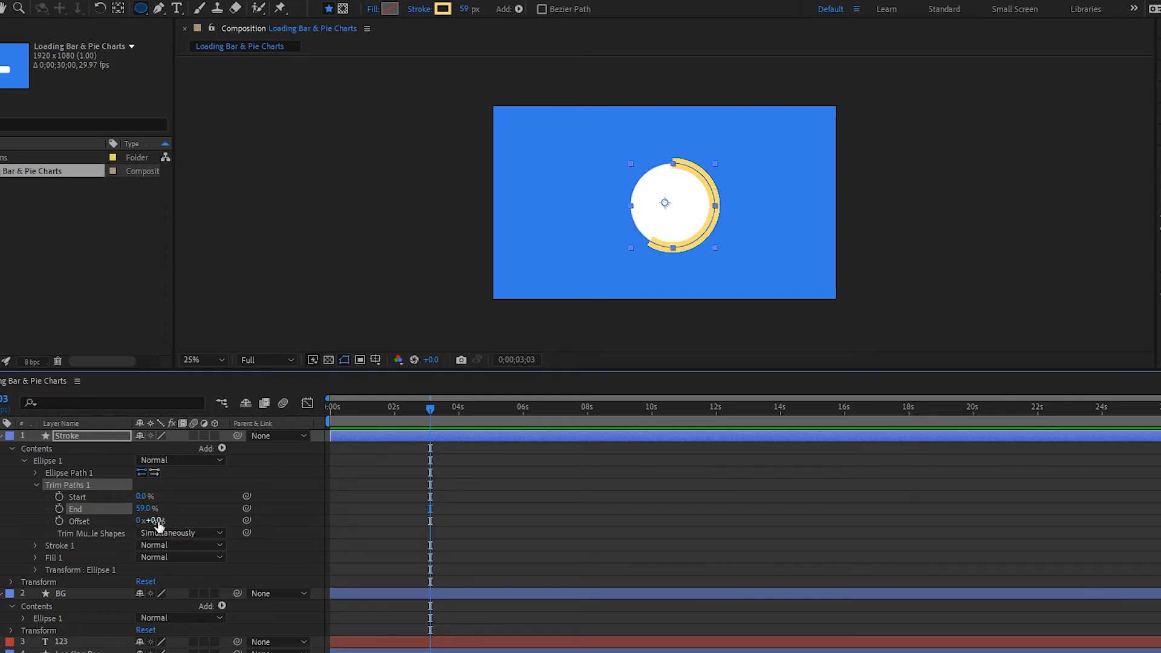
left_click_drag(149, 520, 108, 532)
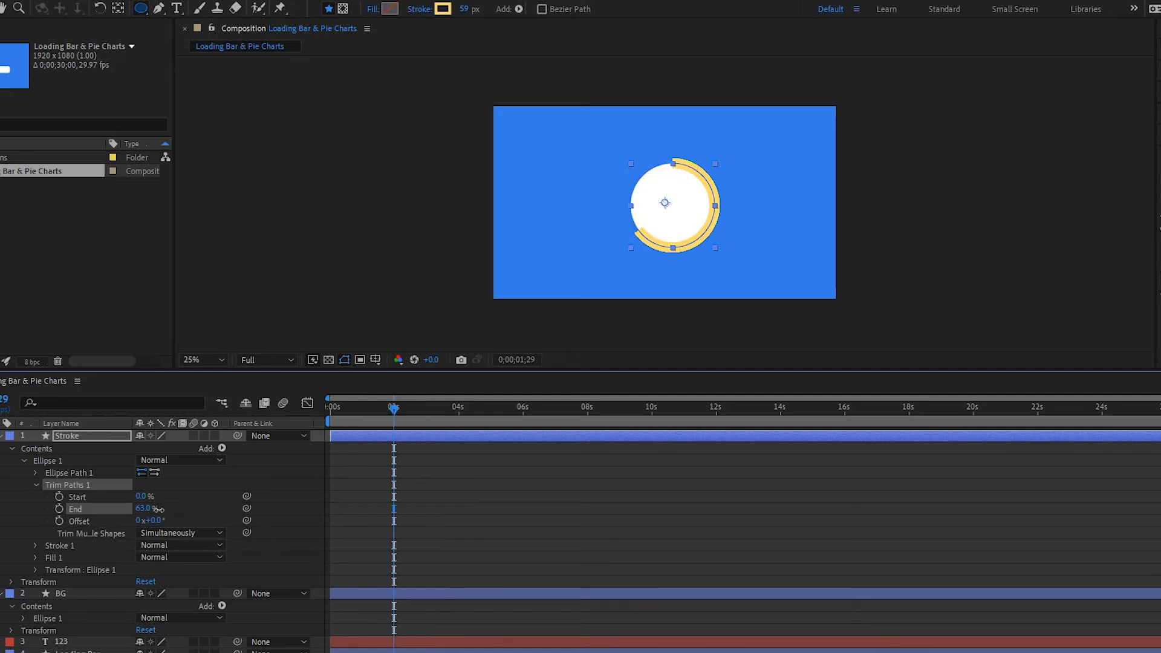
left_click_drag(148, 508, 158, 515)
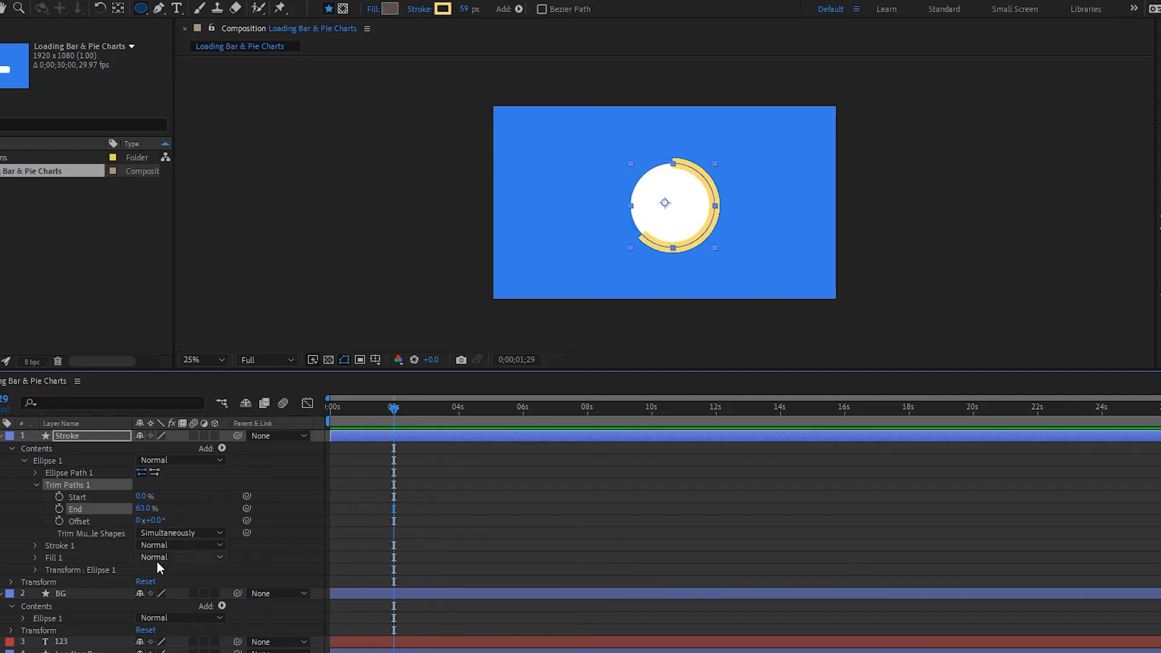
left_click(59, 509)
Keyframe the Stroke layer's Trim Paths End at 0% at 0;00;00;00 and preview the ring animation
key("Home")
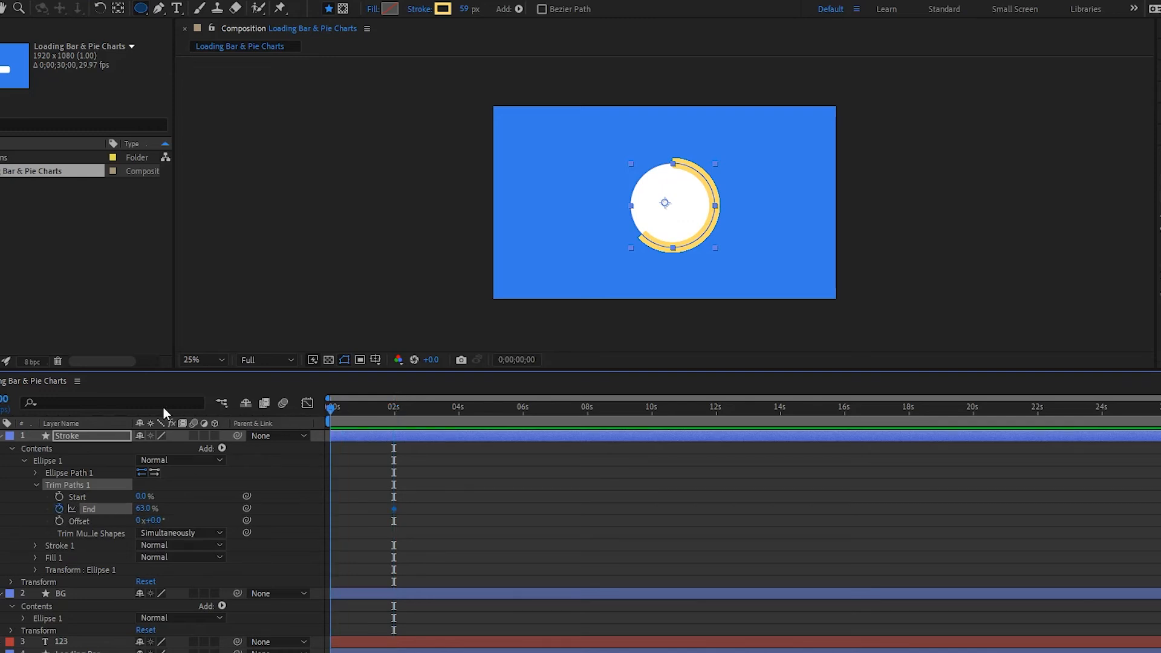
left_click_drag(148, 509, 71, 510)
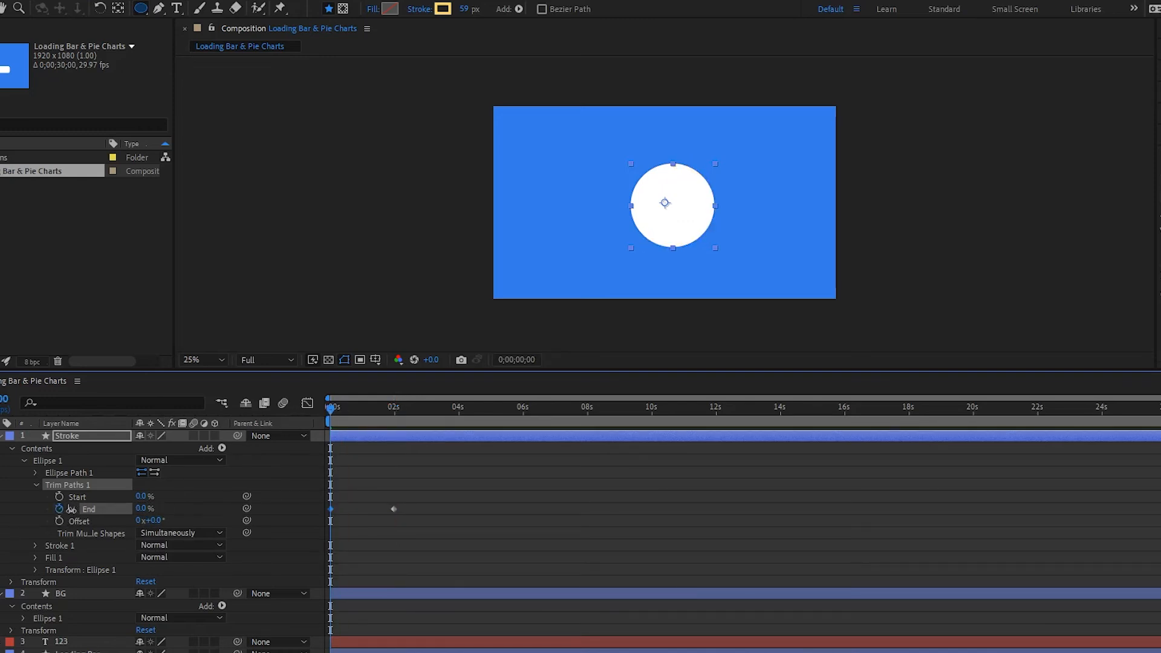
key("space")
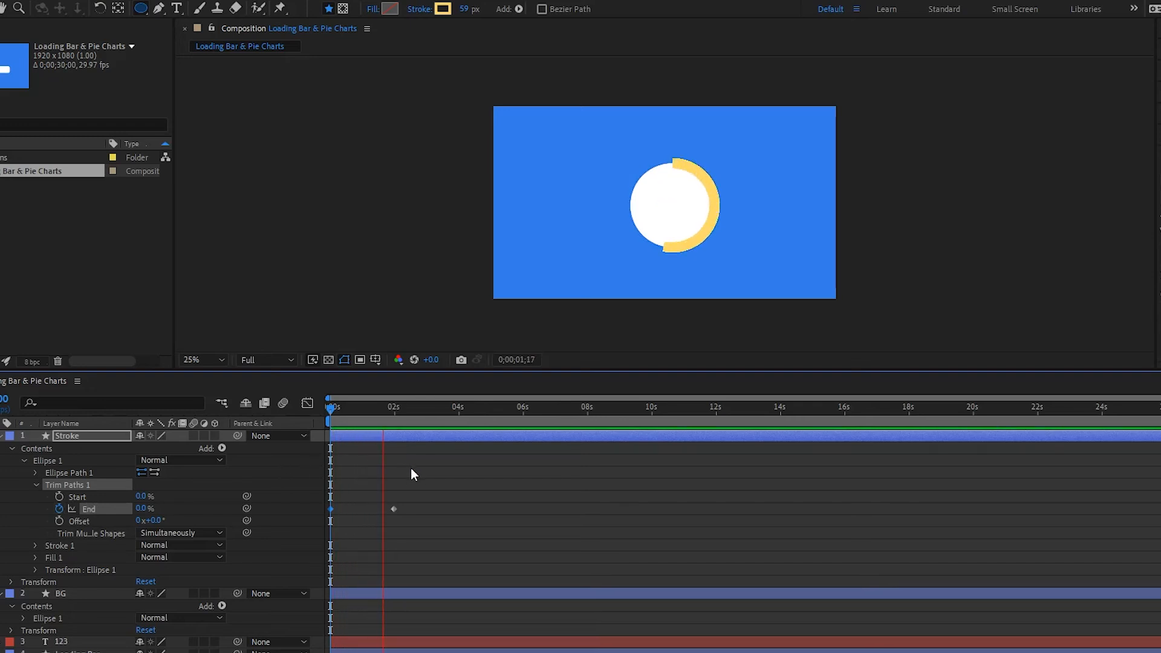
key("space")
left_click_drag(382, 405, 335, 406)
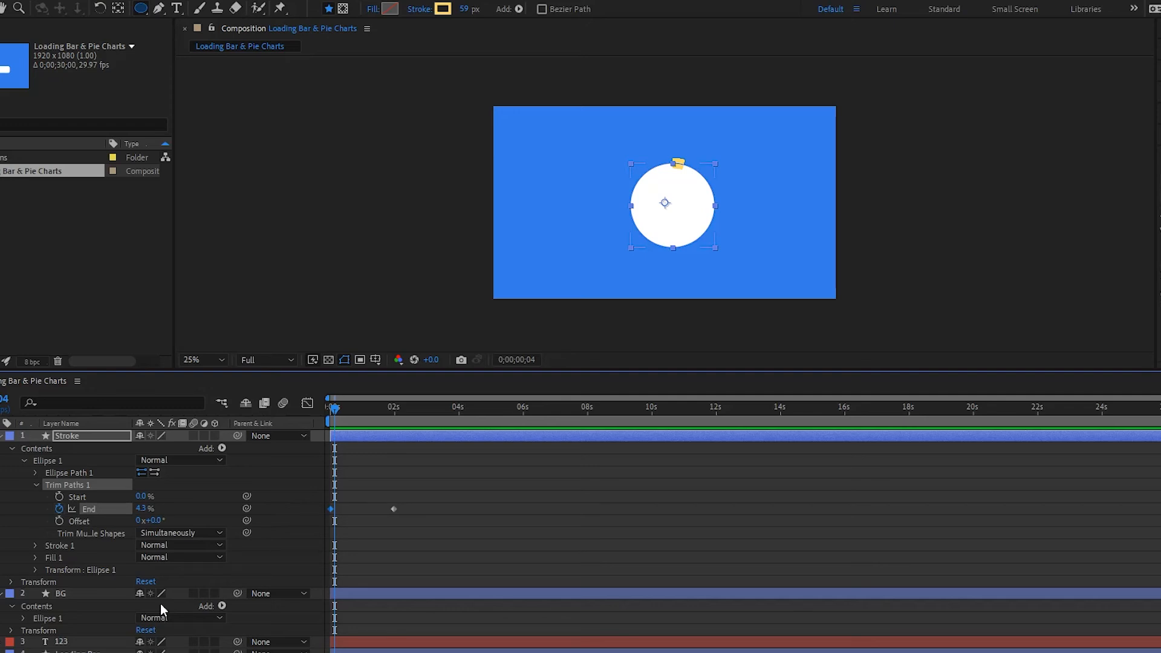
Create a text layer reading 123 and place it in the blue area to the lower left of the circle
left_click(177, 9)
left_click(547, 127)
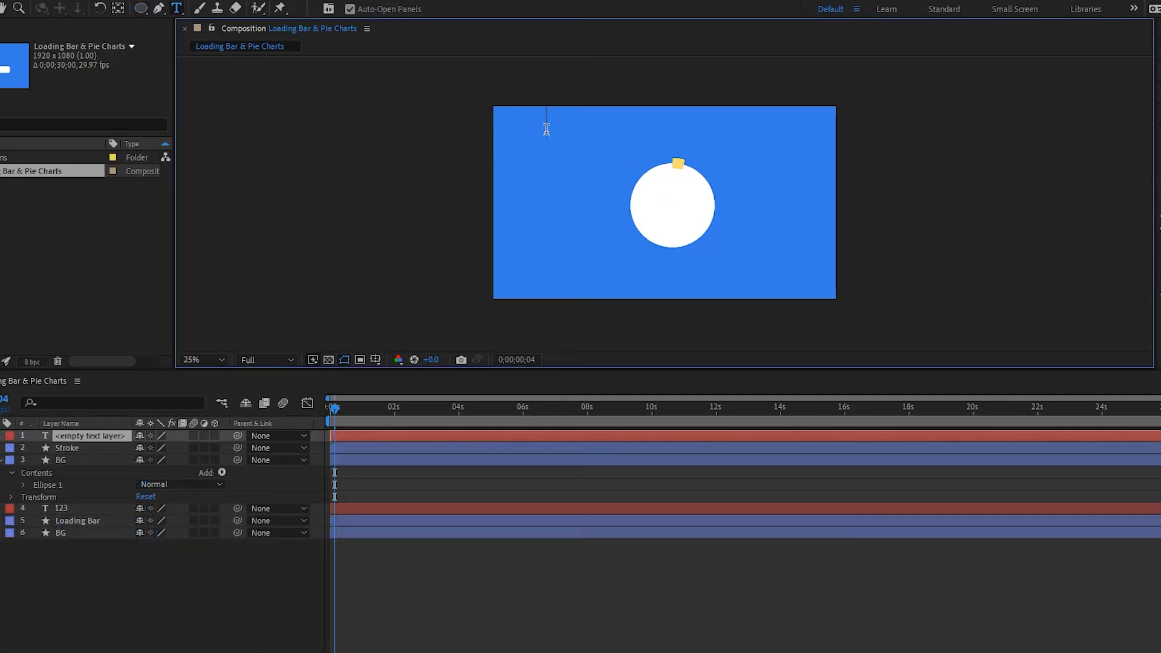
type("123")
key("Escape")
key("v")
left_click_drag(564, 136, 538, 244)
Link the new text layer's Source Text to the Stroke layer's Trim Paths End property
left_click(3, 435)
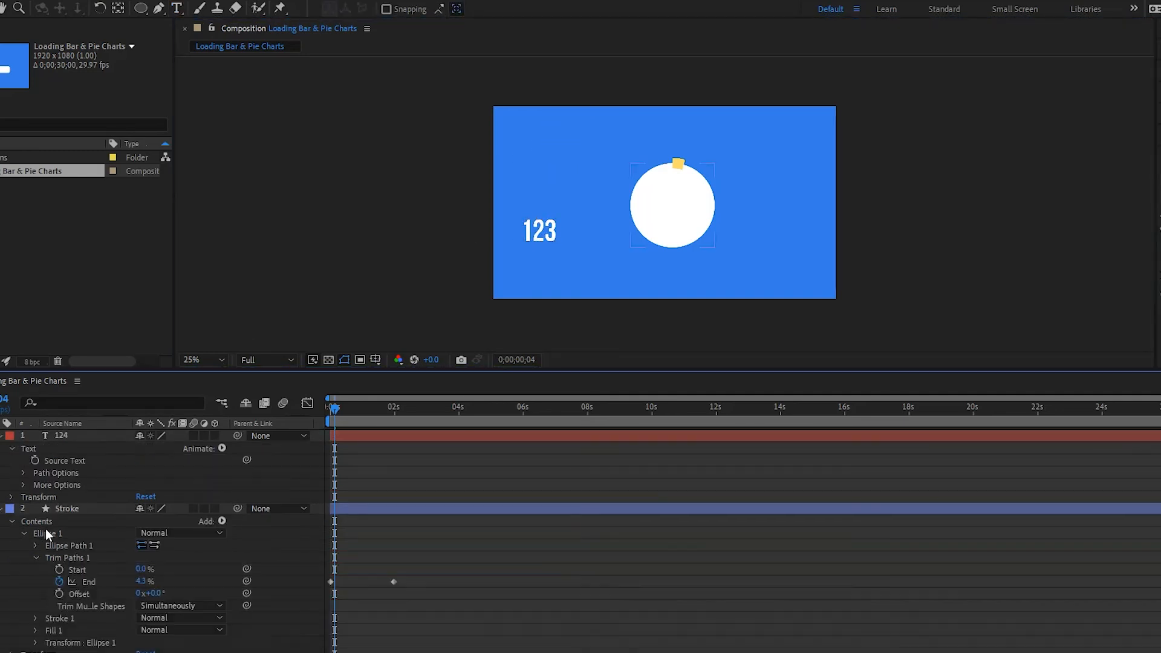
left_click(68, 460)
left_click_drag(247, 460, 91, 582)
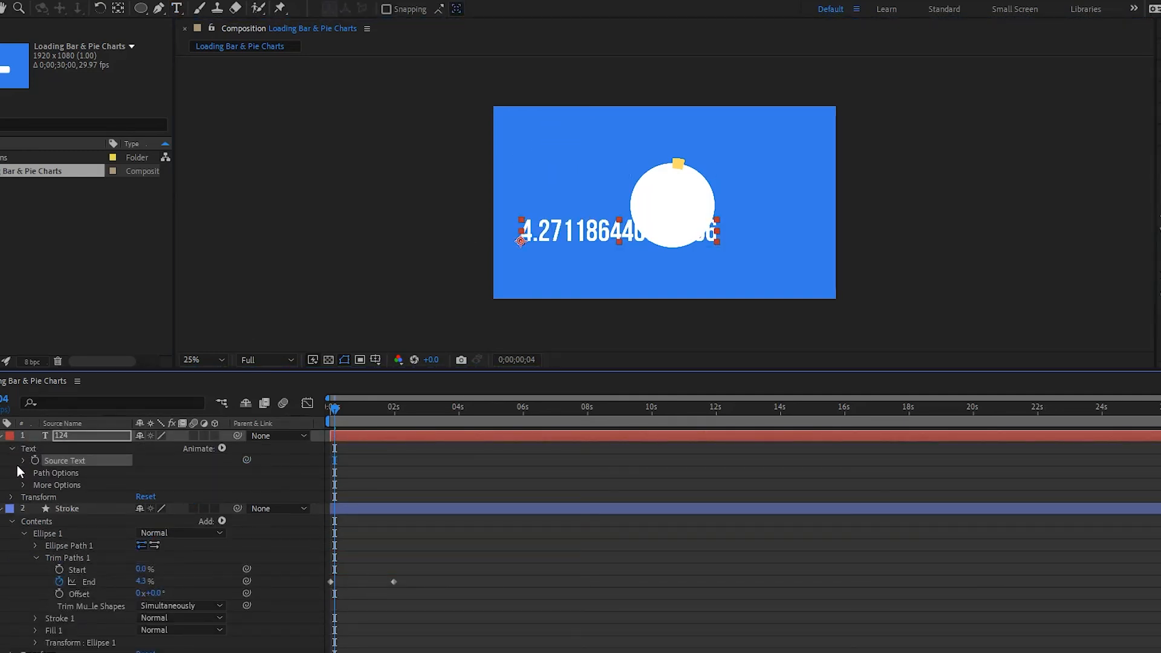
Edit the new text layer's Source Text expression to display a rounded number with a percent sign
left_click(23, 461)
left_click(188, 471)
mouse_move(278, 266)
left_click(369, 463)
left_click_drag(454, 471, 426, 476)
key("BackSpace")
key("End")
type(")")
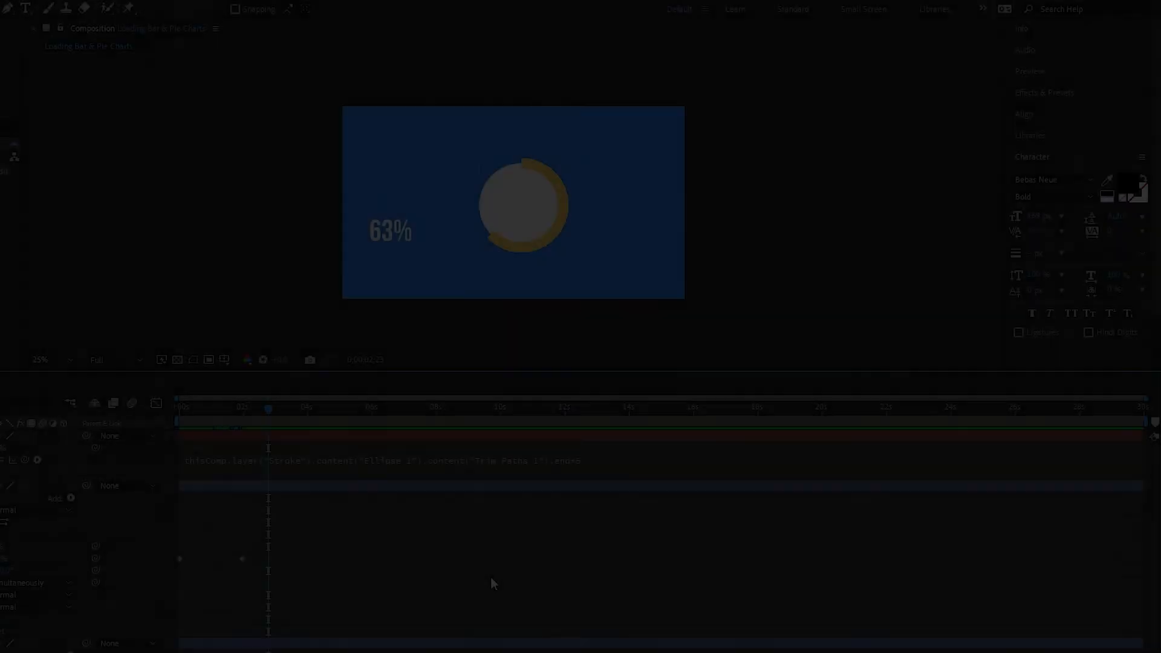
Move the percentage text to the middle of the white circle and color it with yellow sampled from the ring
key("space")
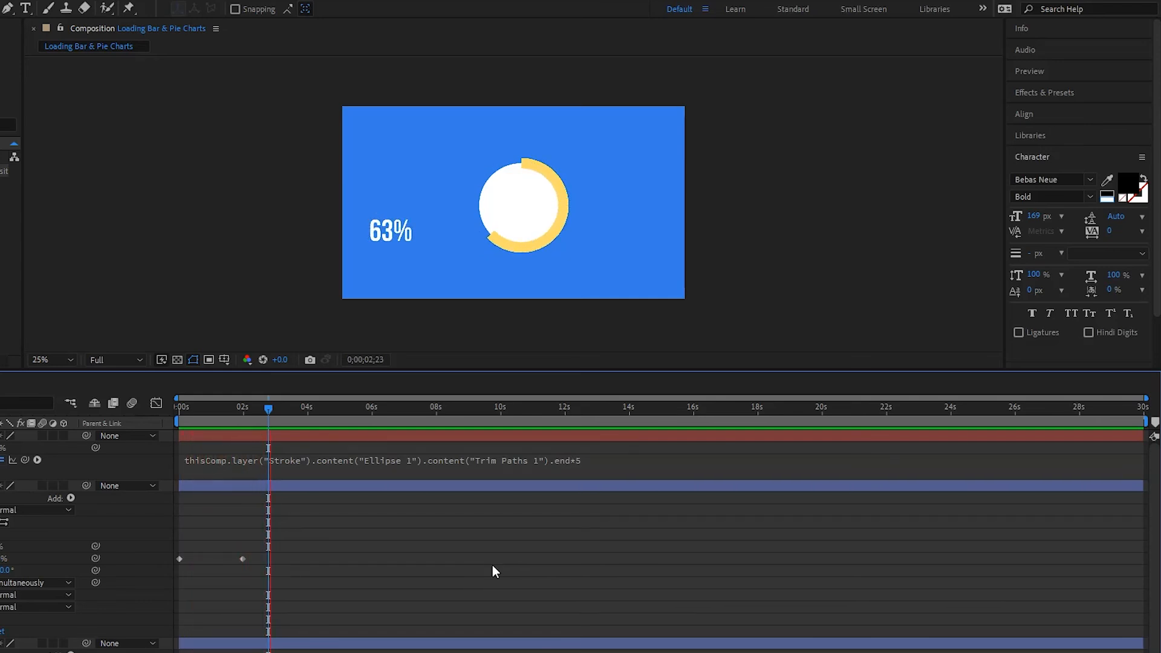
left_click_drag(390, 231, 523, 210)
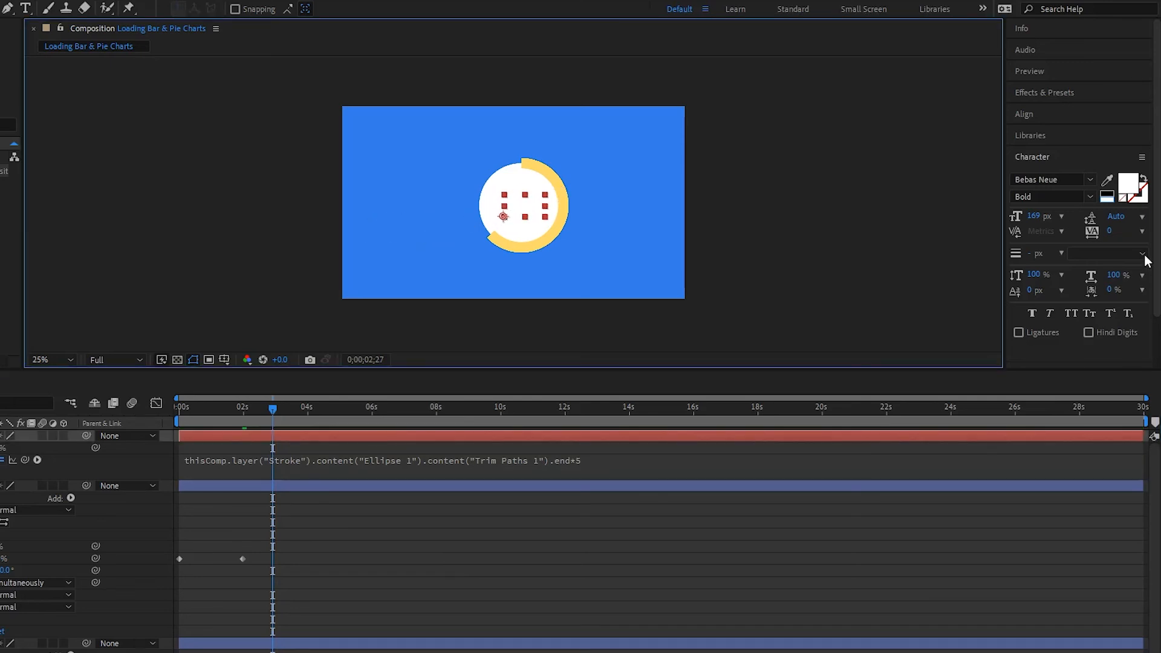
left_click(1108, 191)
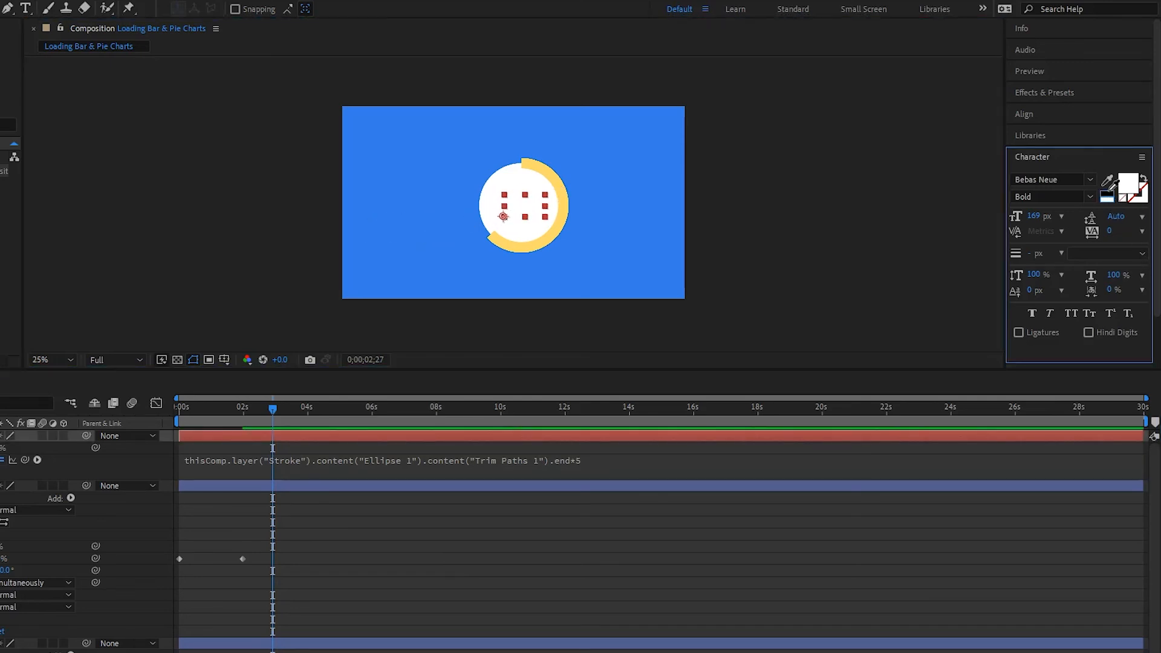
left_click(1106, 195)
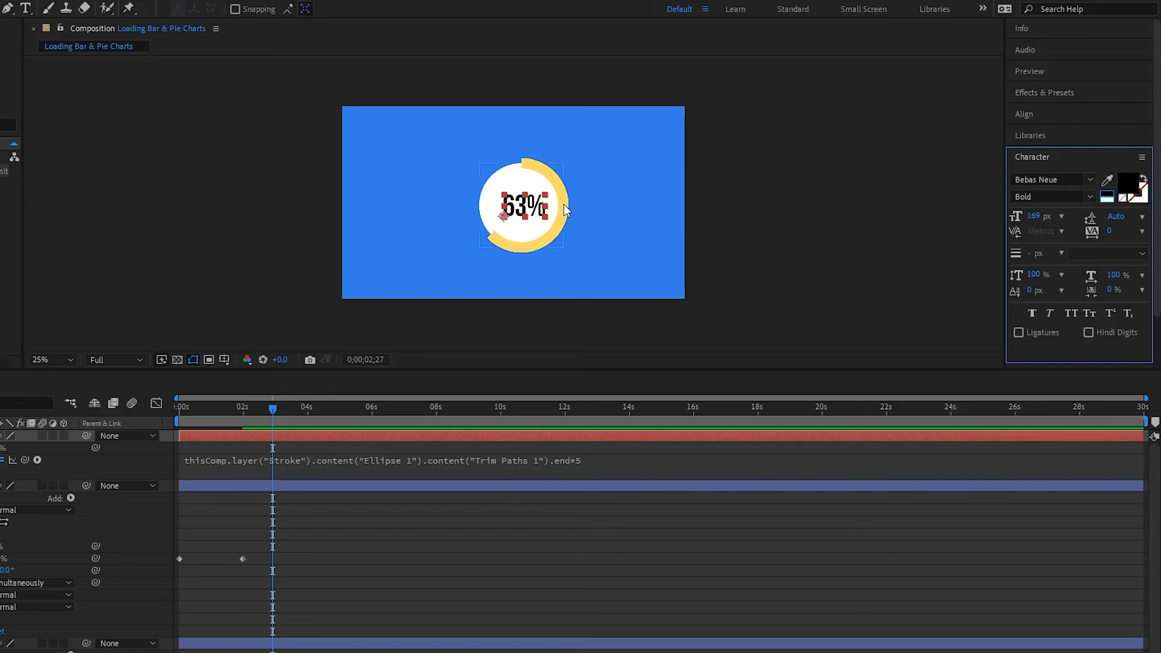
left_click(1107, 181)
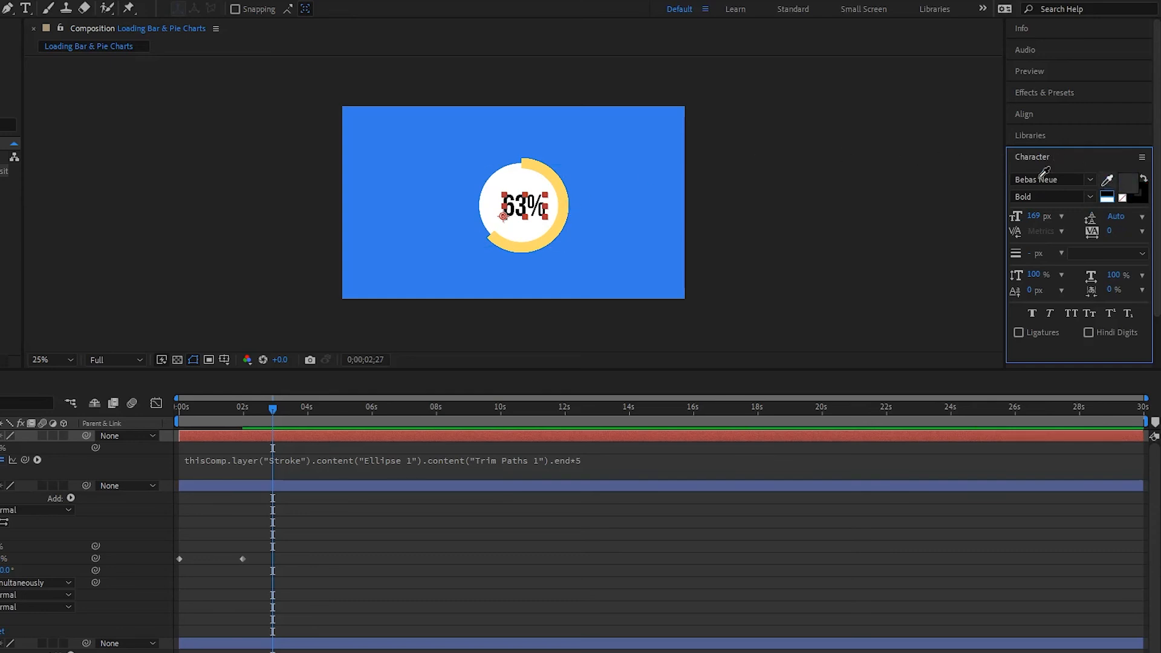
left_click(562, 205)
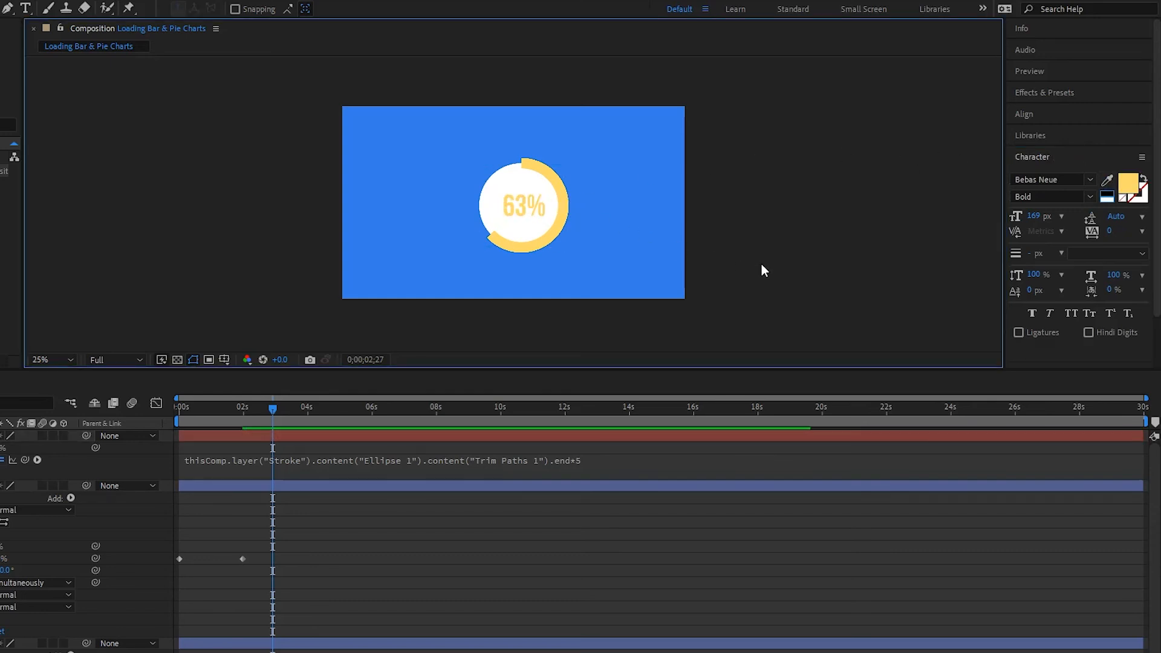
Undo the yellow color on the percentage text, deselect it, and preview the circular chart animation
key("ctrl+z")
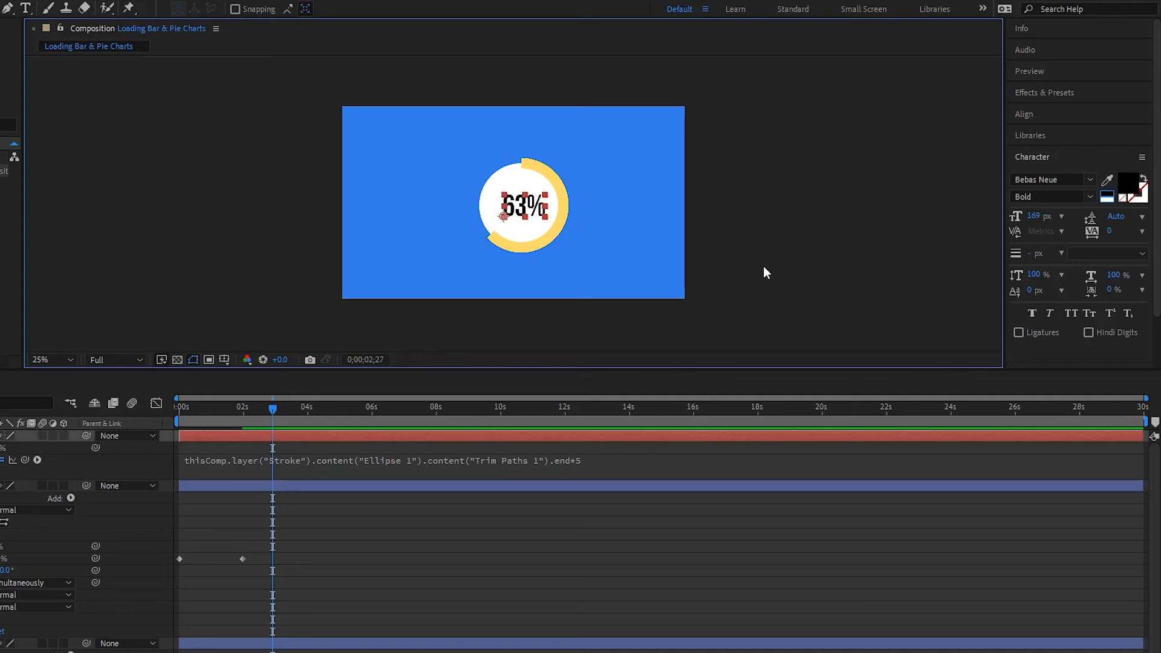
left_click(581, 533)
key("space")
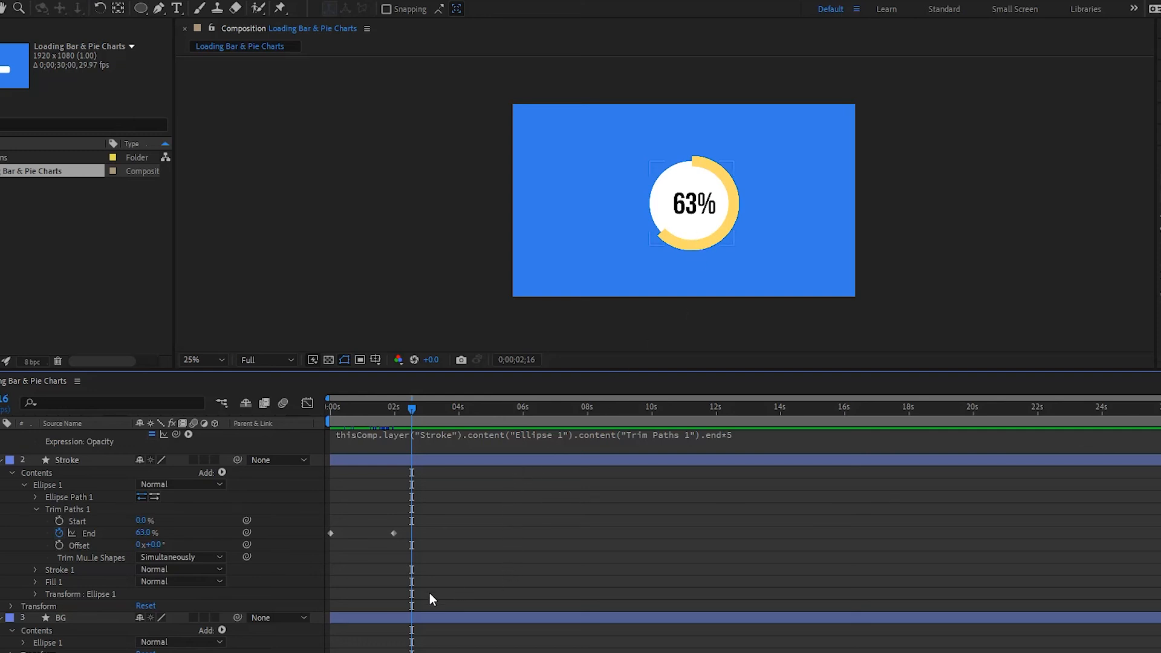
Add an Offset Paths operator to the Stroke layer and place it inside Ellipse 1, above Trim Paths 1
left_click(93, 459)
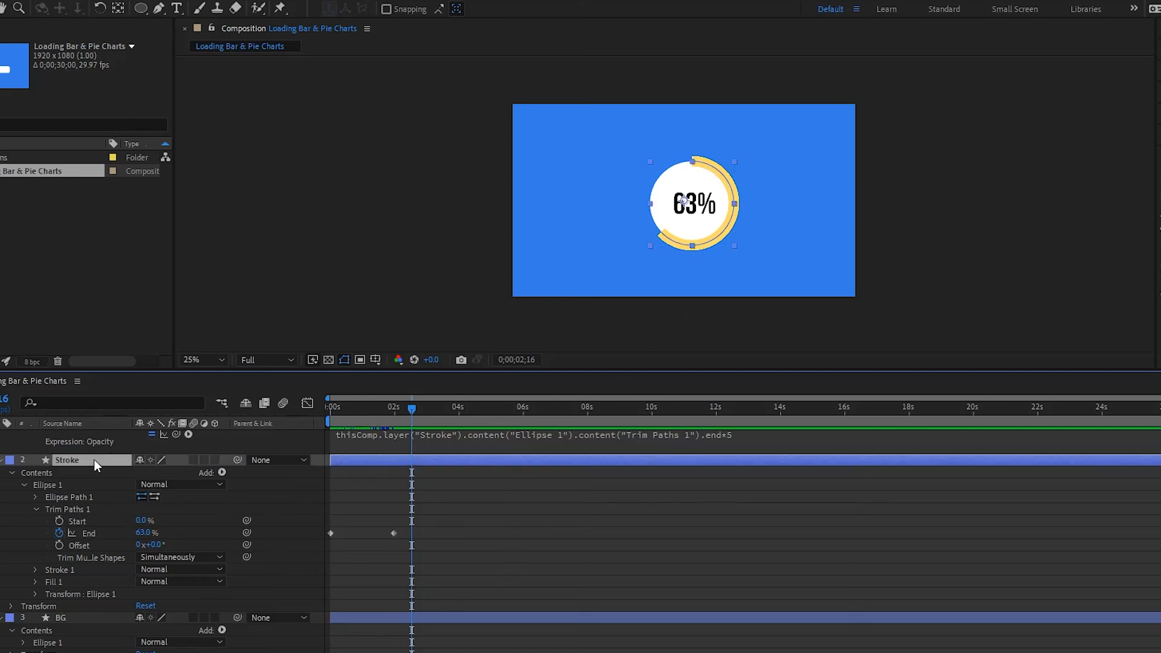
left_click(222, 472)
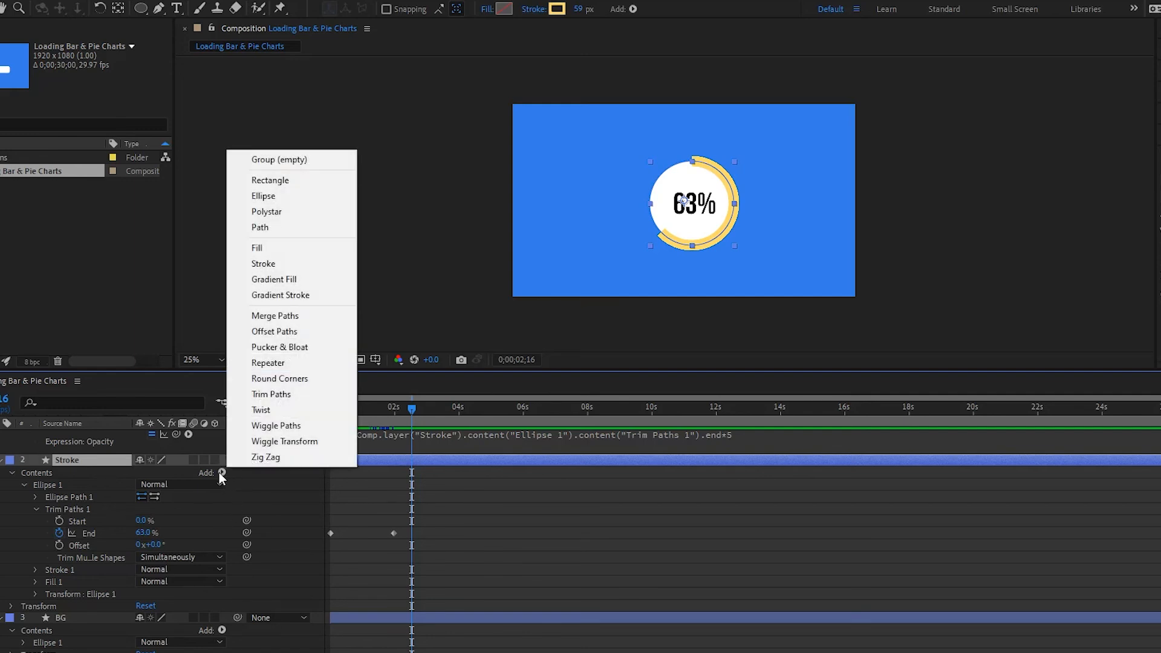
left_click(284, 331)
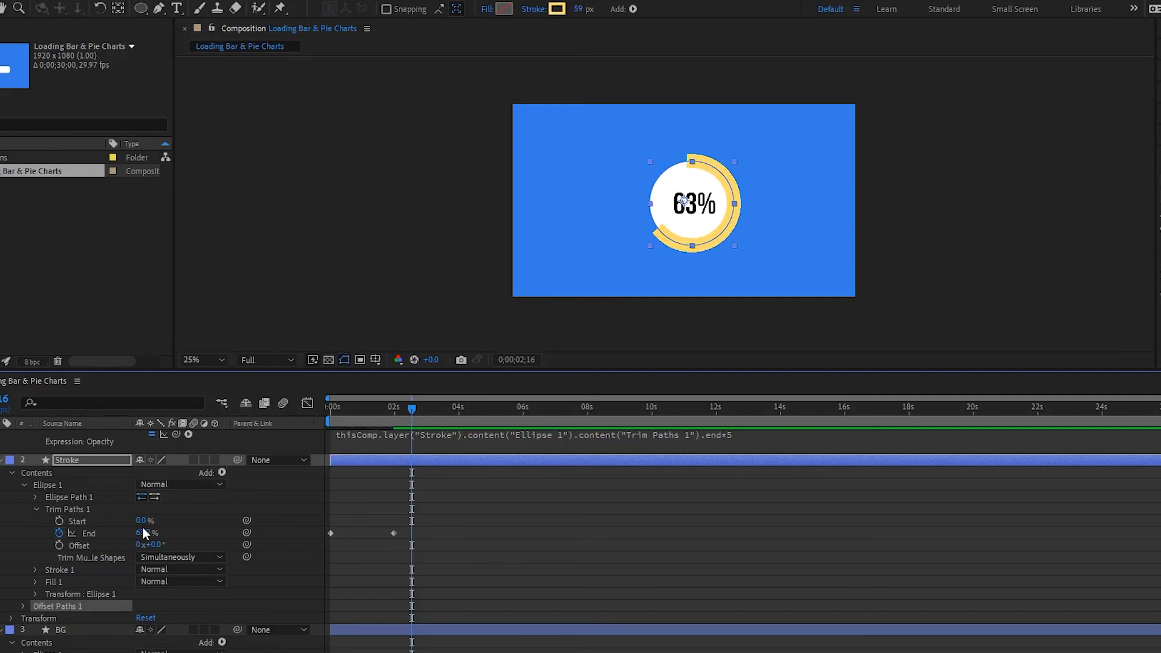
left_click_drag(81, 524, 85, 502)
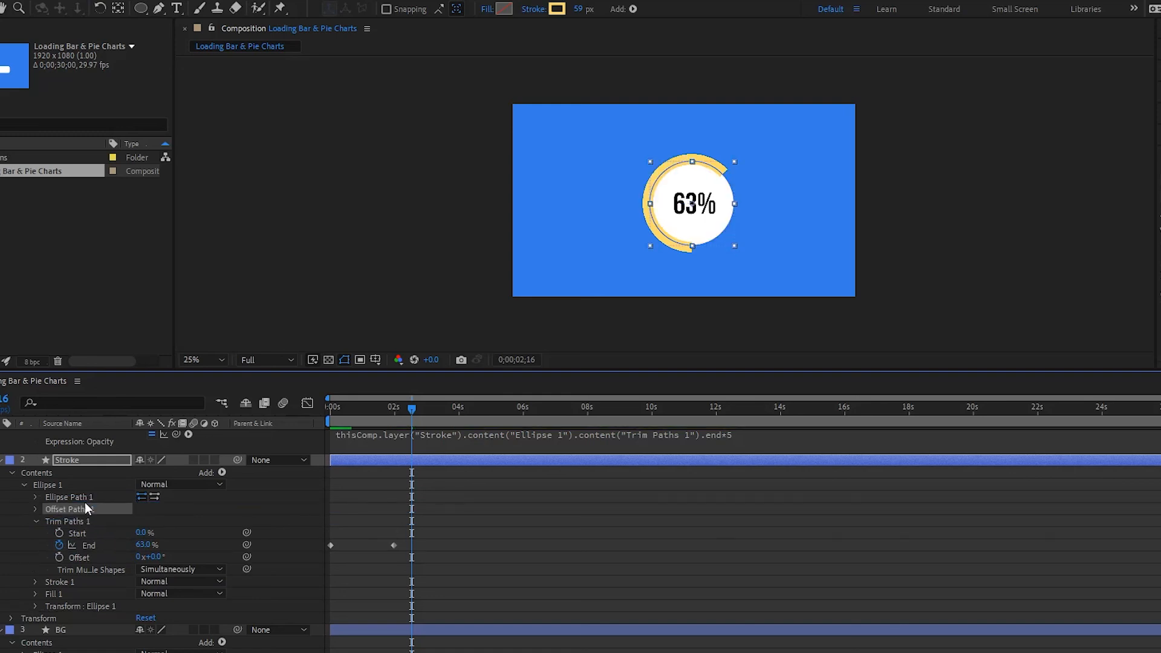
Set the Stroke layer's stroke width to 60 px and its Offset Paths Amount to -30
left_click(34, 509)
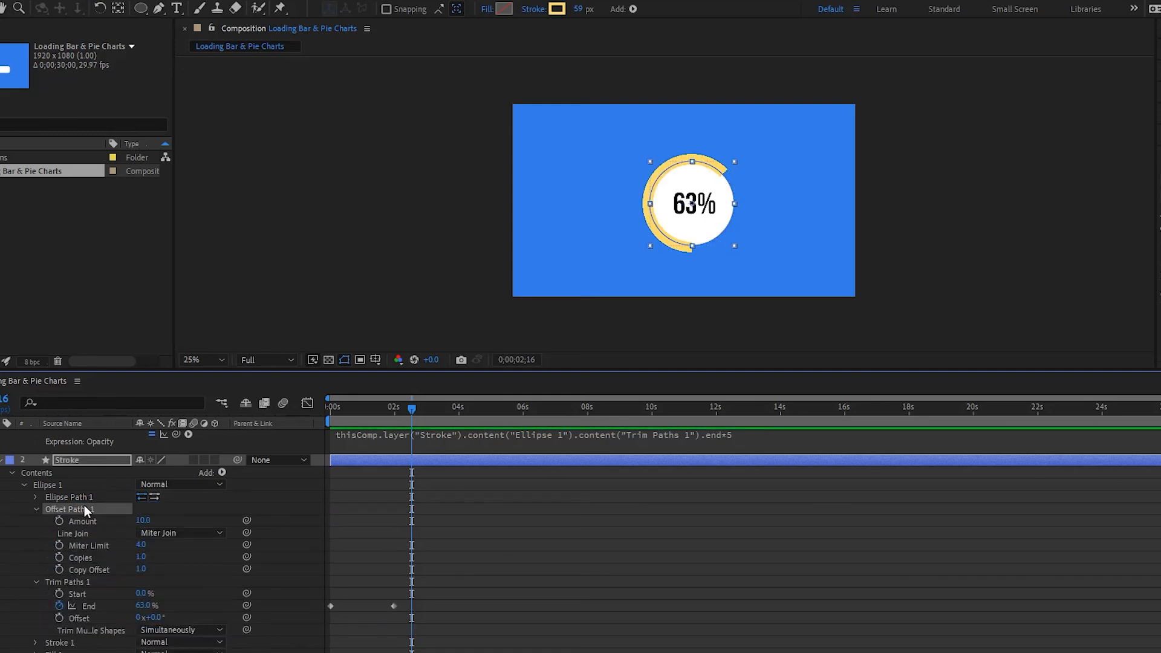
left_click(89, 459)
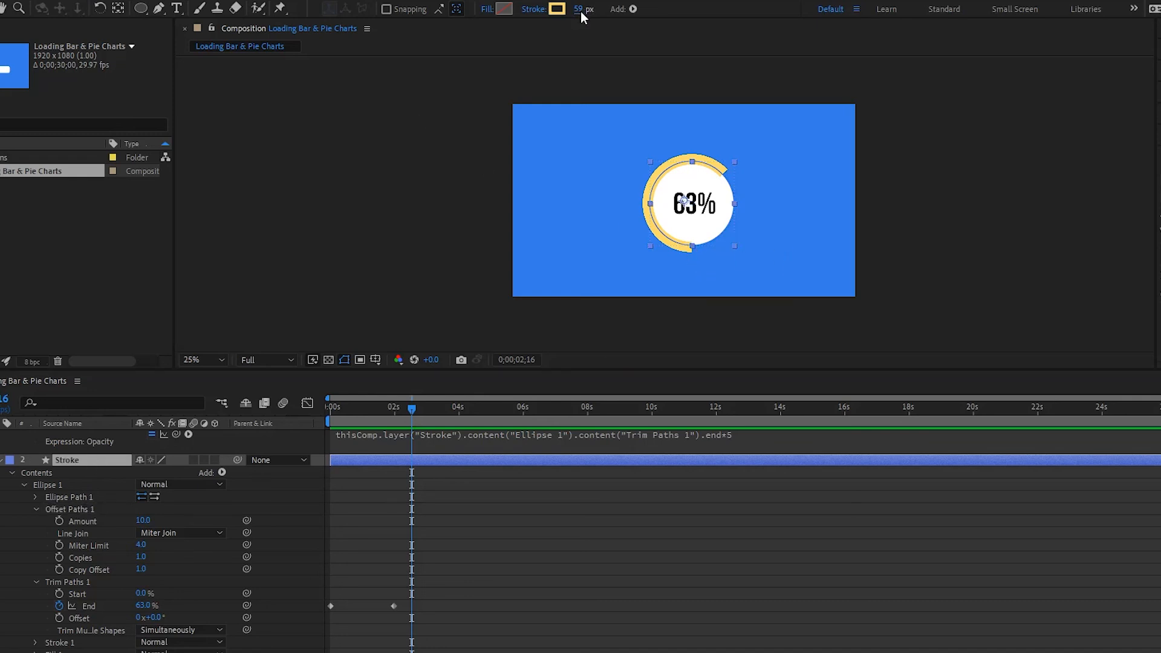
left_click_drag(581, 17, 580, 16)
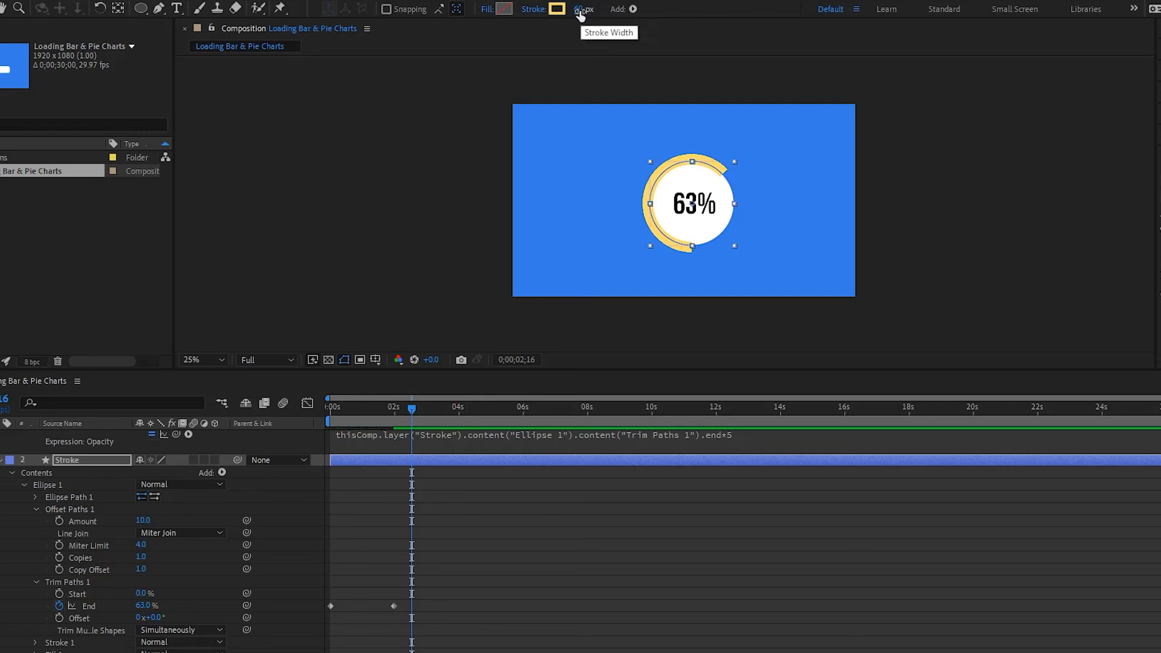
left_click(109, 509)
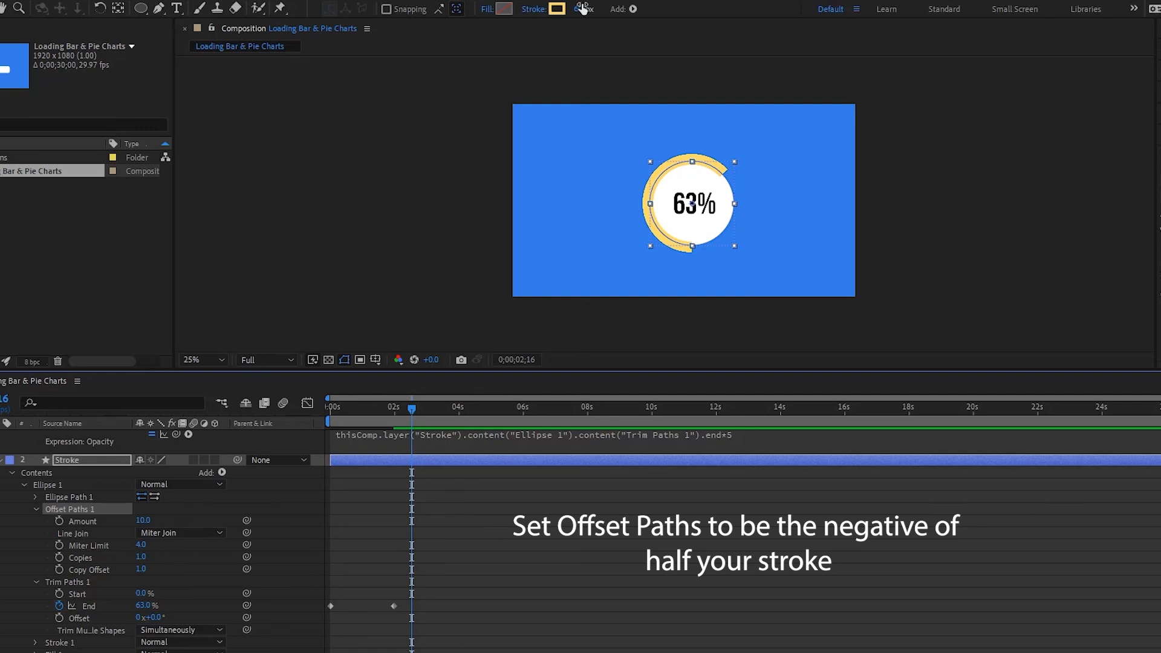
left_click(145, 521)
type("-30")
key("Return")
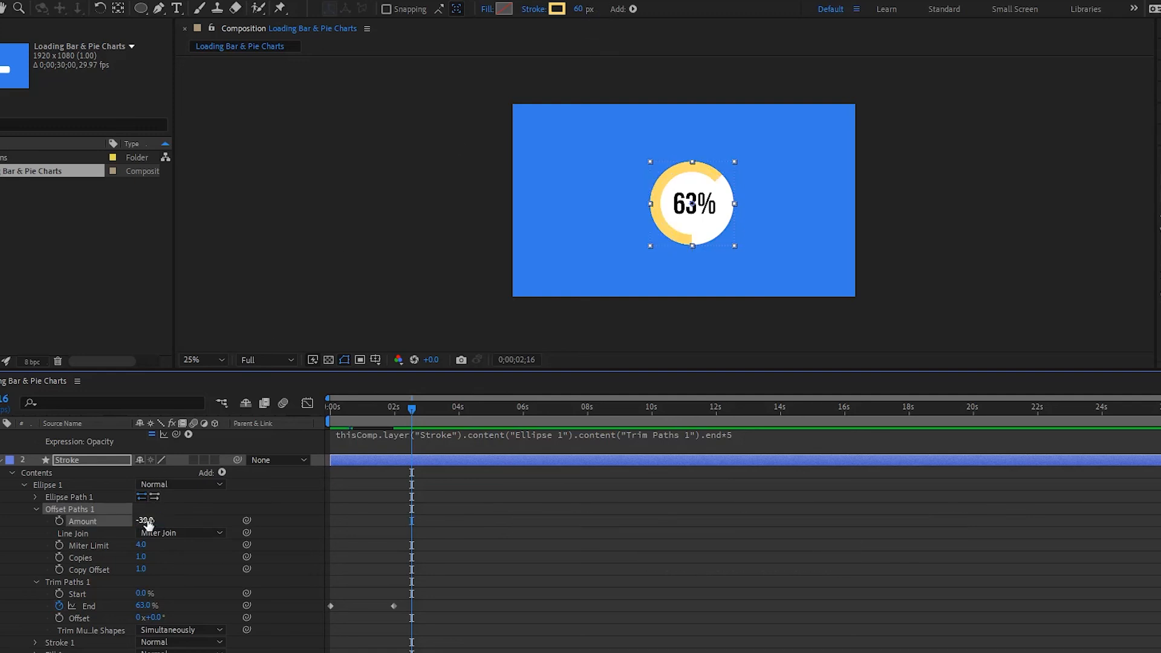
Preview the animation and turn the Trim Paths Offset by about 179° so the ring starts at the circle's top
left_click(762, 553)
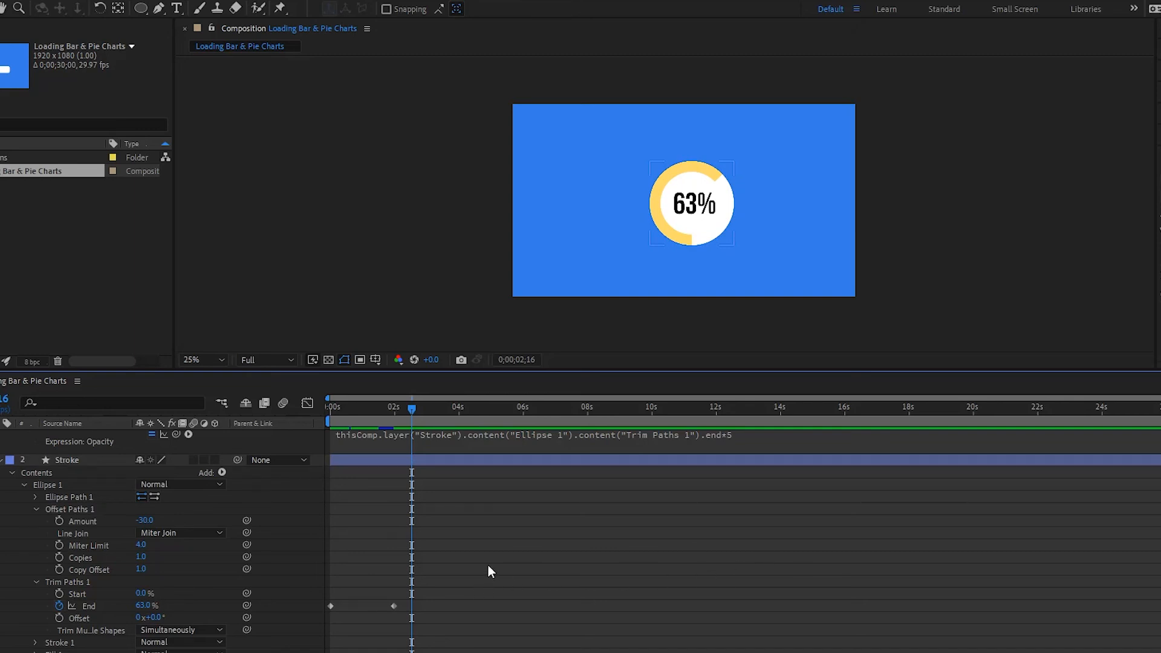
key("space")
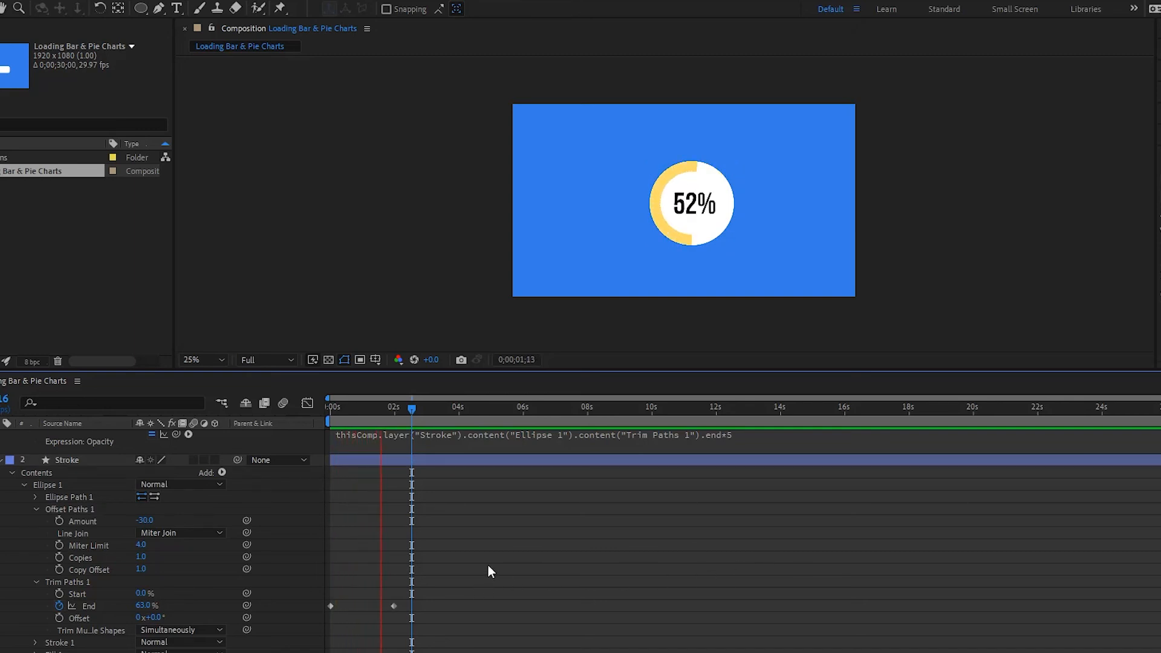
key("space")
left_click_drag(151, 617, 147, 620)
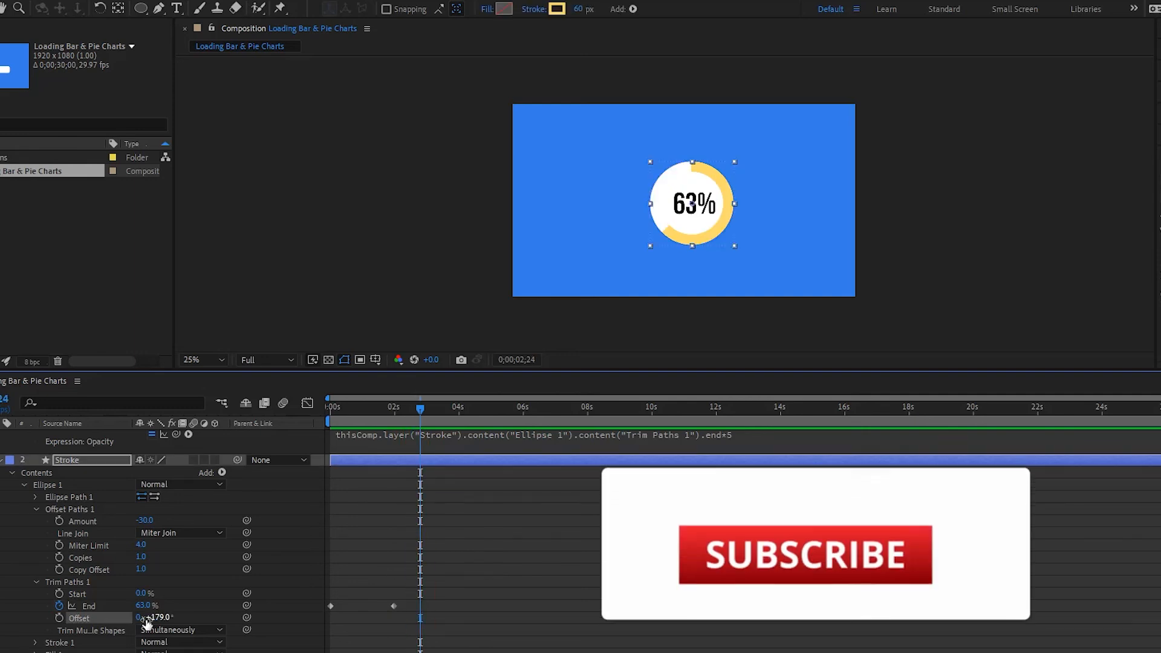